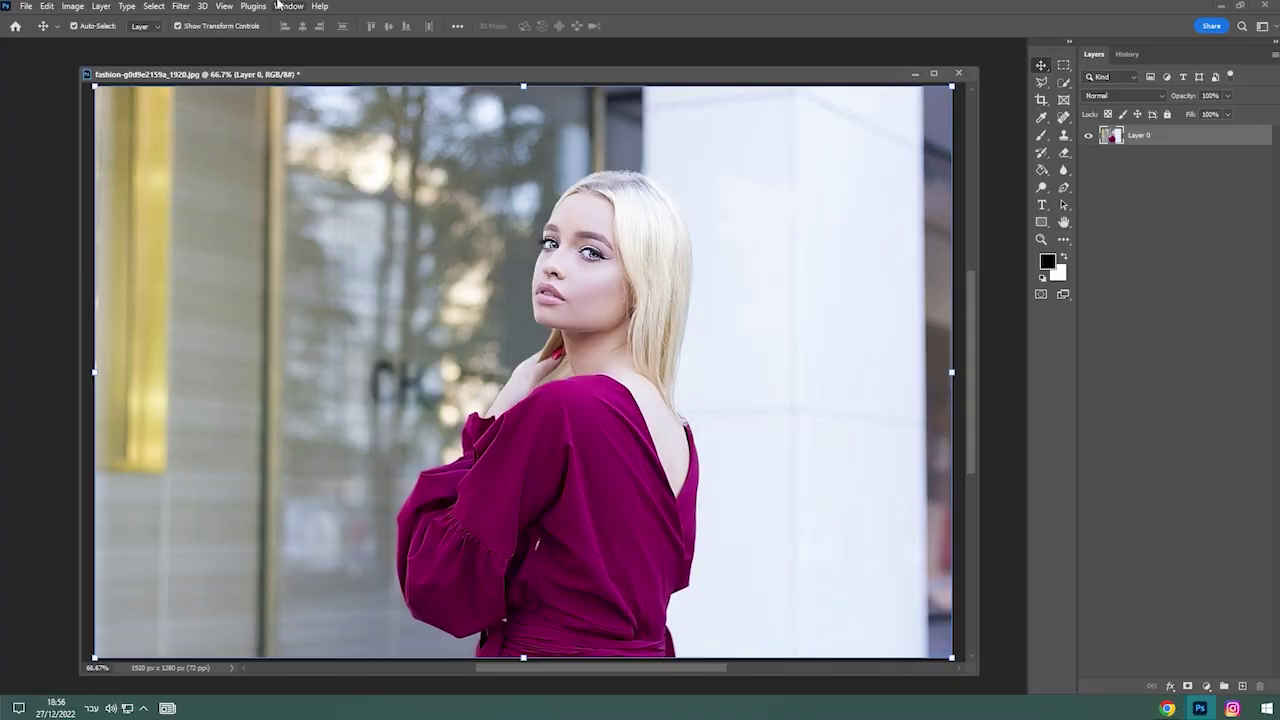
Show the Properties panel via Window and run Remove Background on Layer 0
{"action": "left_click", "coordinate": [281, 6]}
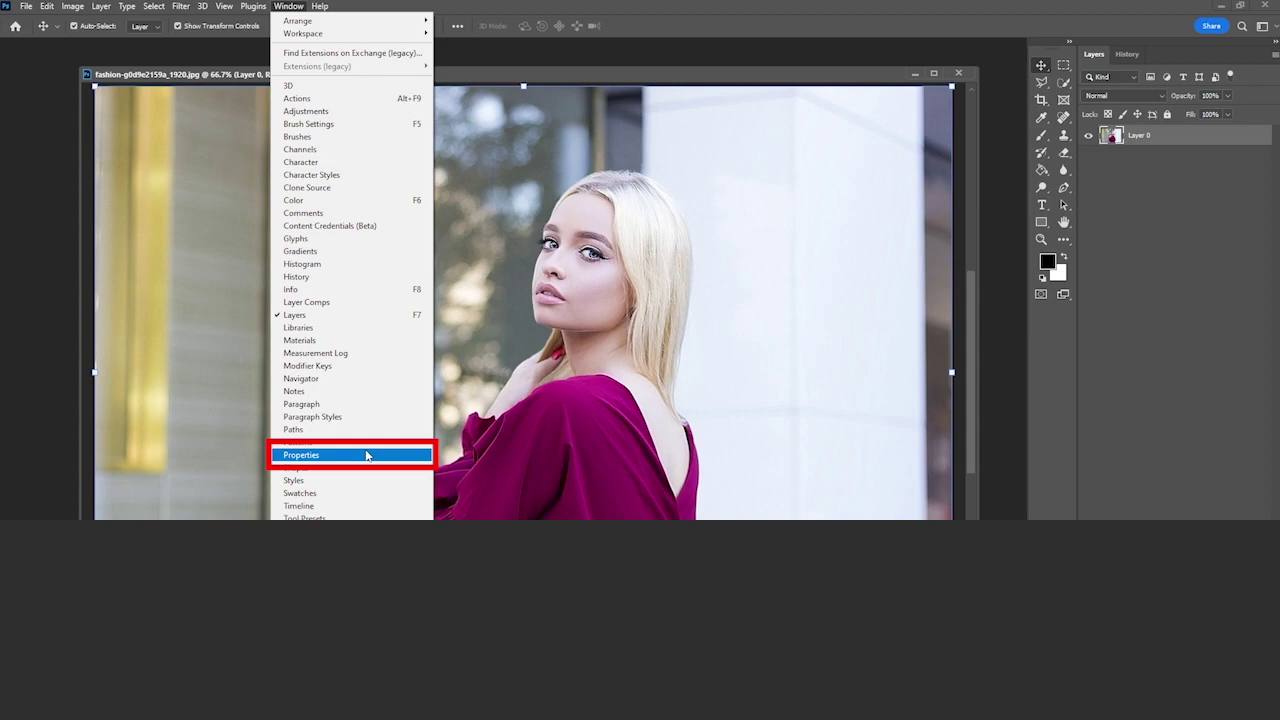
{"action": "left_click", "coordinate": [367, 456]}
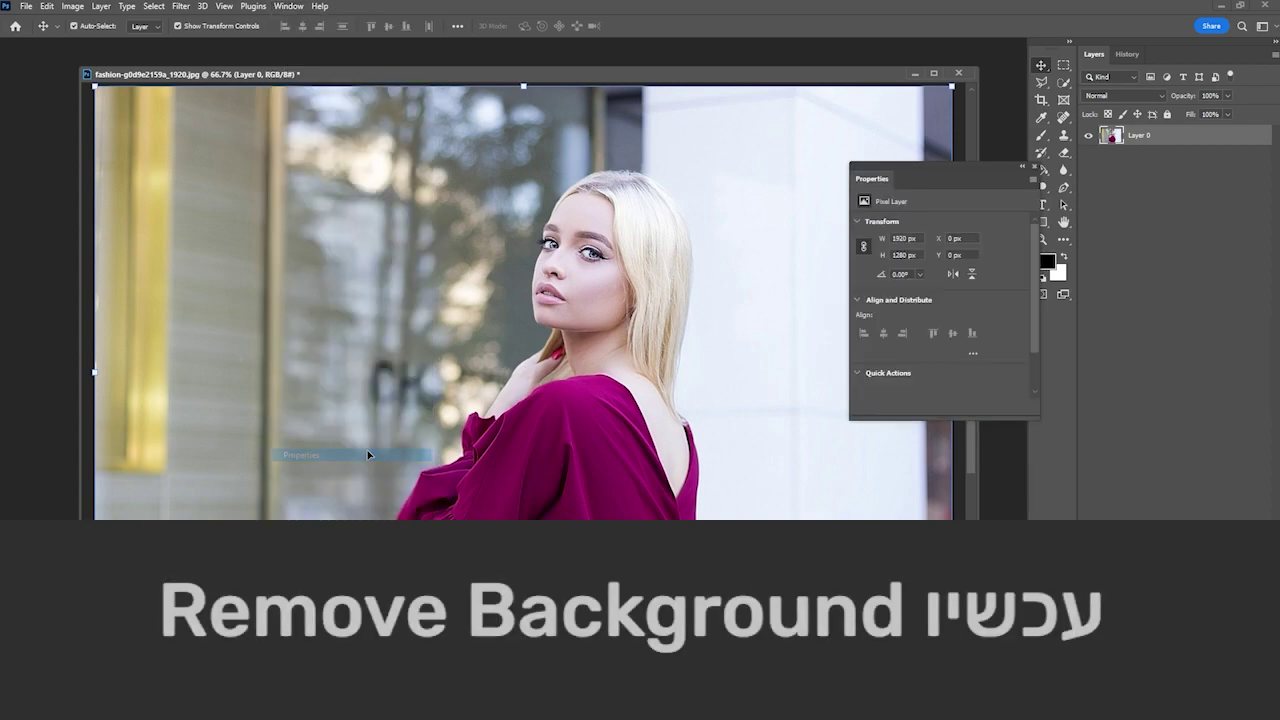
{"action": "scroll", "coordinate": [947, 358], "scroll_direction": "down", "scroll_amount": 2}
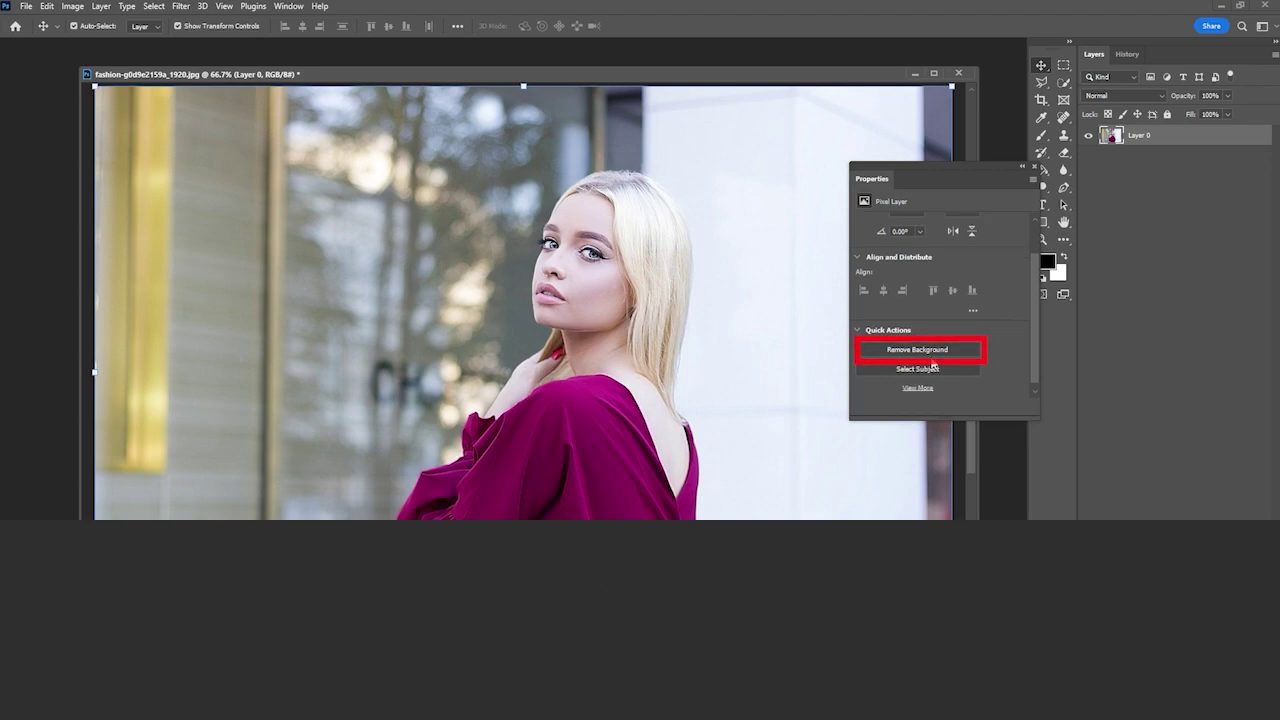
{"action": "left_click", "coordinate": [905, 350]}
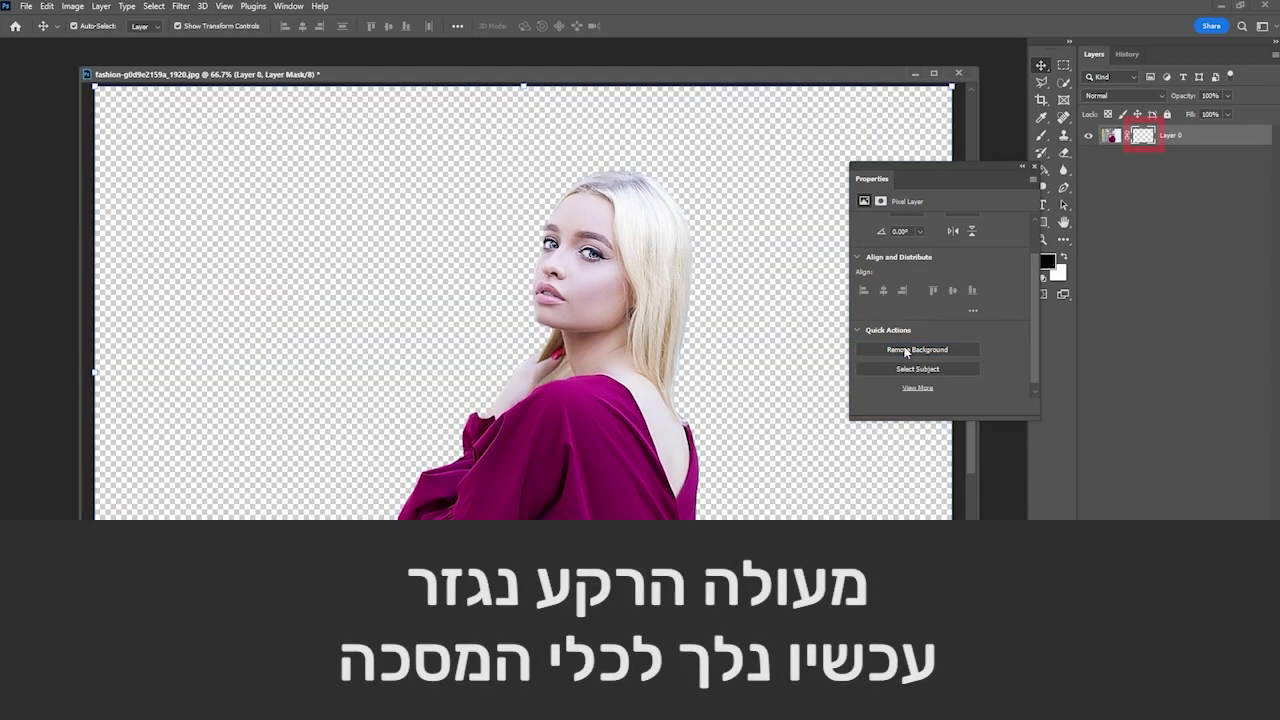
Close the Properties panel and zoom in on the model's neck and chin
{"action": "left_click", "coordinate": [1034, 168]}
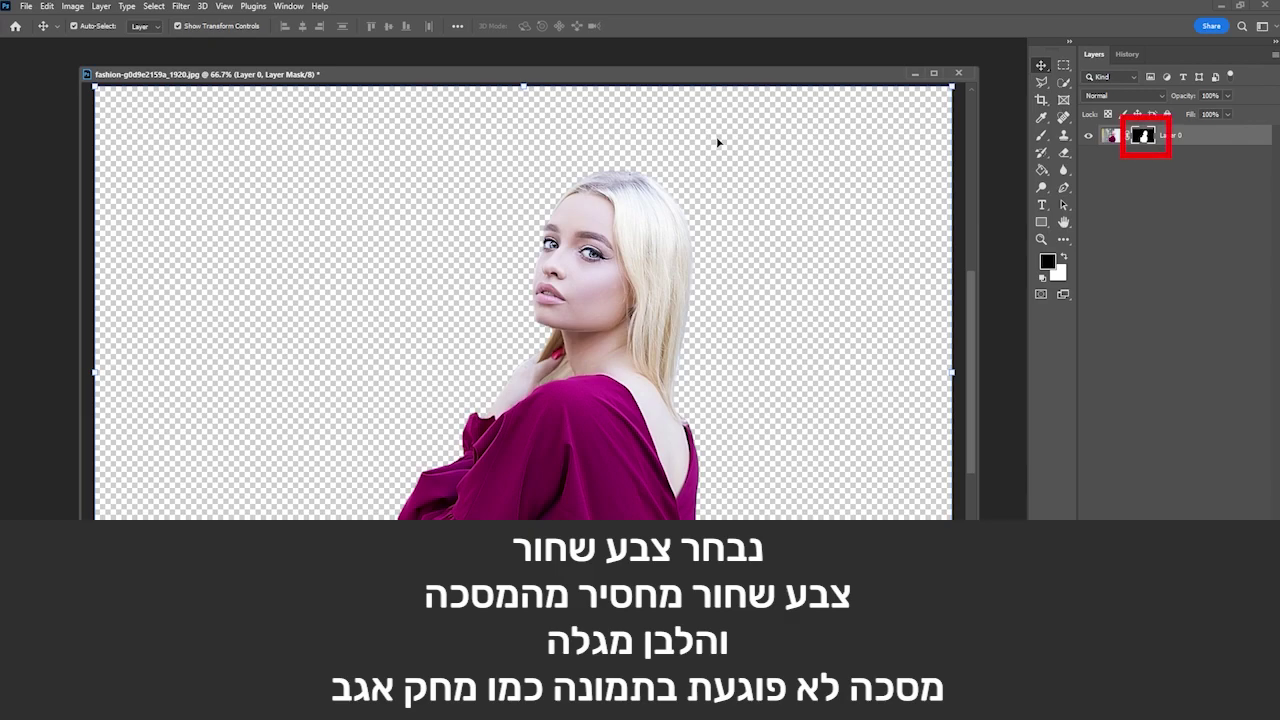
{"action": "key", "text": "m"}
{"action": "scroll", "coordinate": [623, 391], "scroll_direction": "up", "scroll_amount": 5}
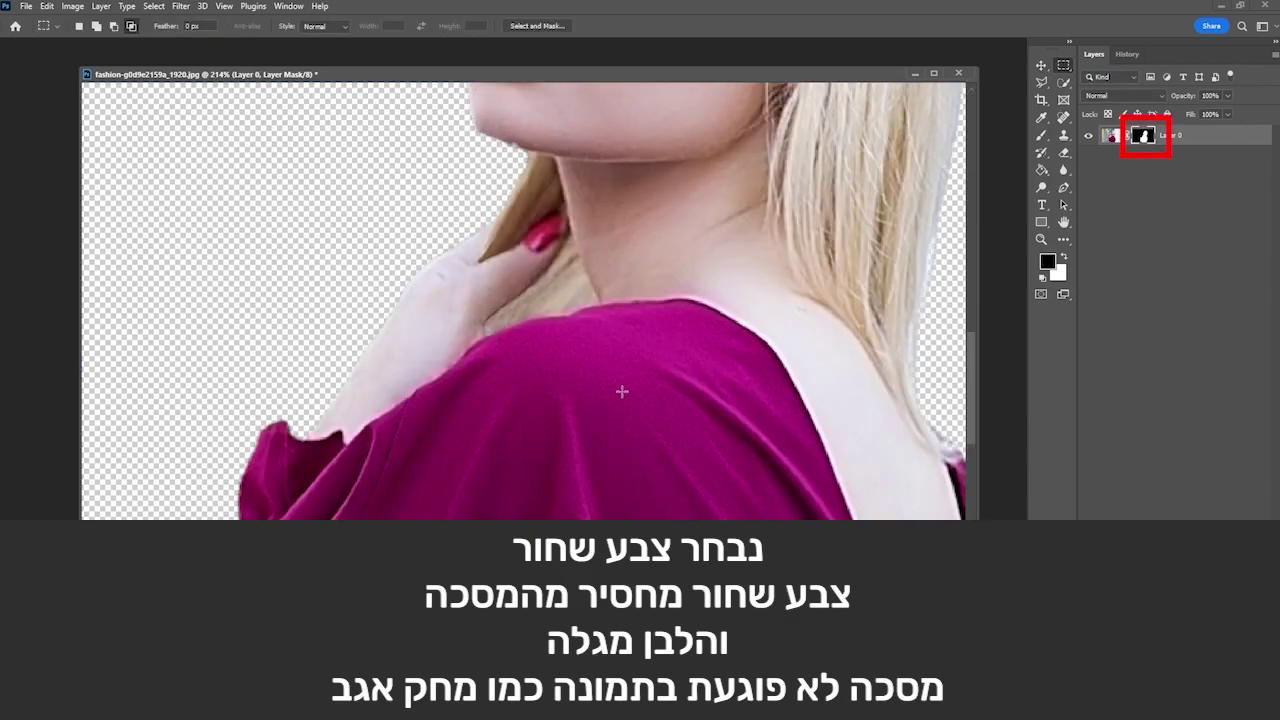
{"action": "scroll", "coordinate": [623, 391], "scroll_direction": "up", "scroll_amount": 2}
{"action": "scroll", "coordinate": [618, 392], "scroll_direction": "up", "scroll_amount": 3}
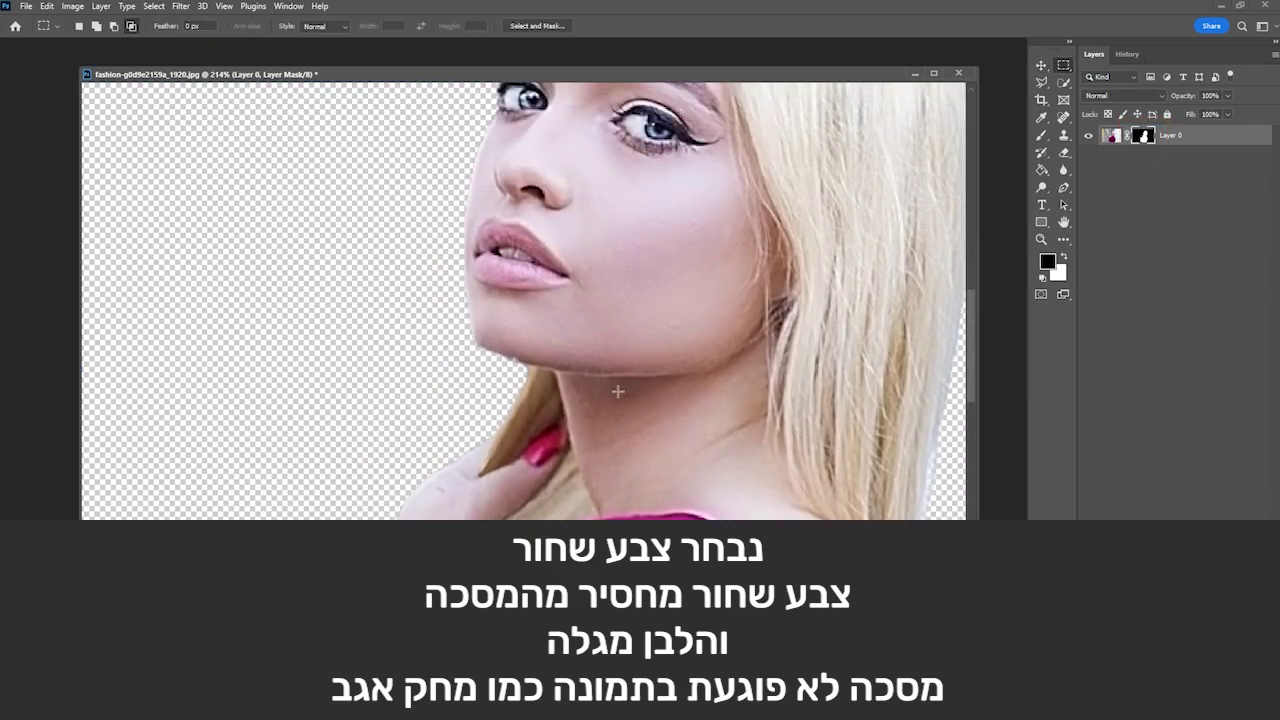
{"action": "left_click", "coordinate": [1041, 240]}
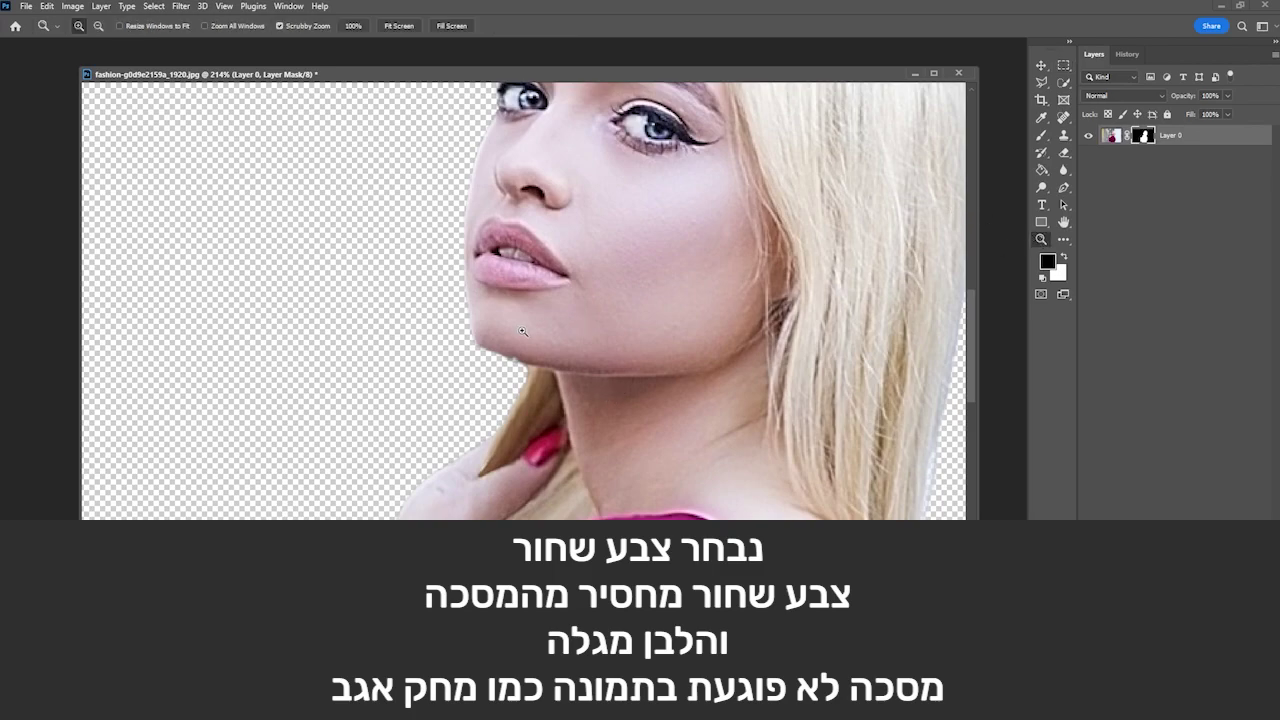
{"action": "scroll", "coordinate": [522, 331], "scroll_direction": "up", "scroll_amount": 1}
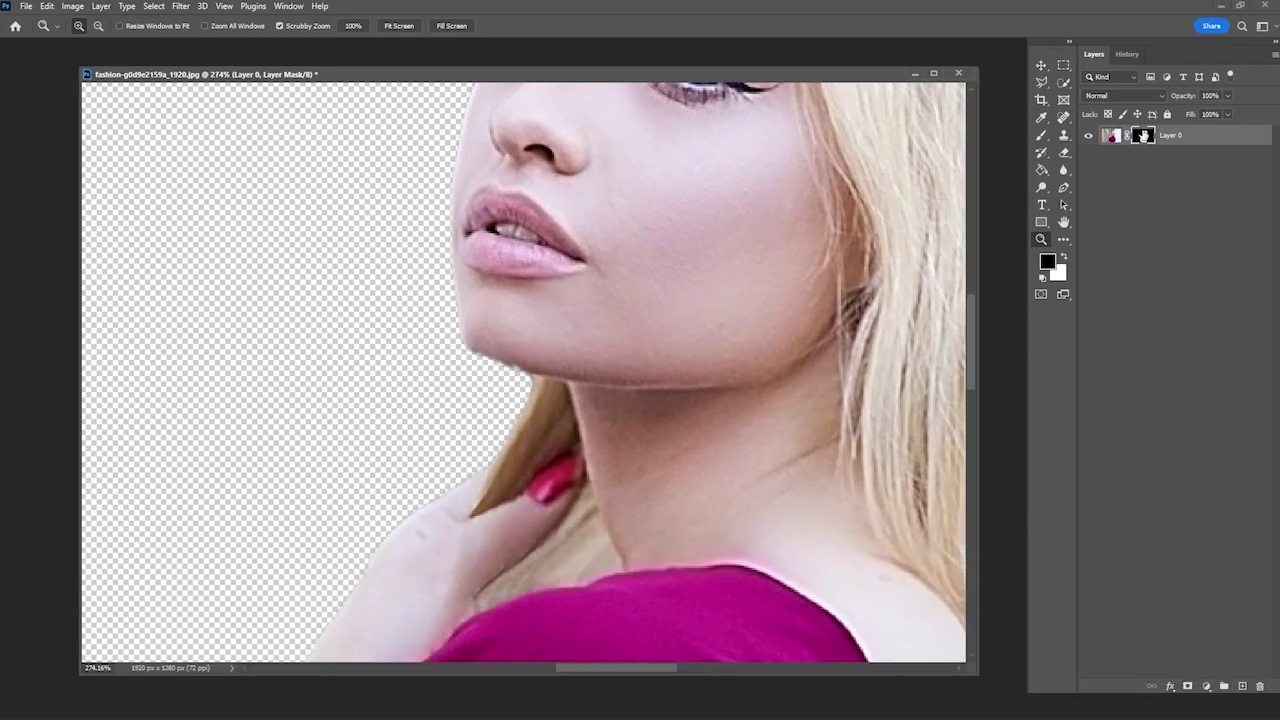
Ready a smaller black brush and zoom out to show the whole cut-out model
{"action": "key", "text": "b"}
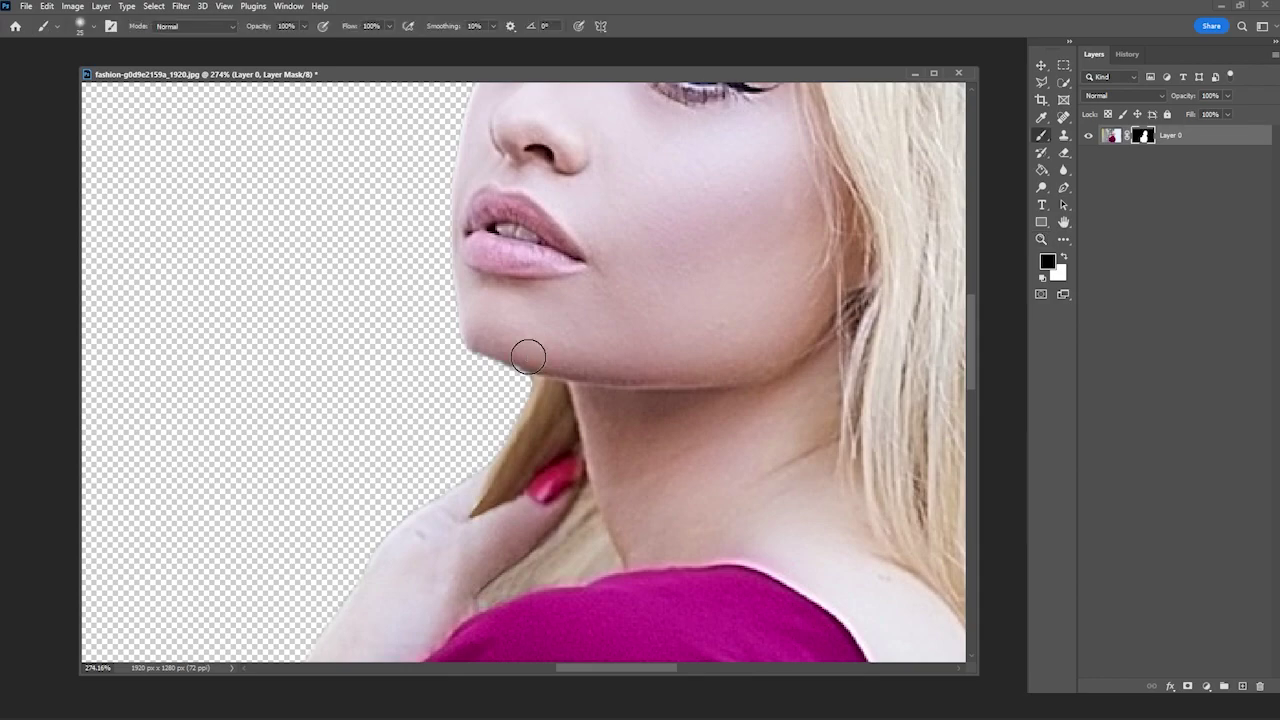
{"action": "key", "text": "x"}
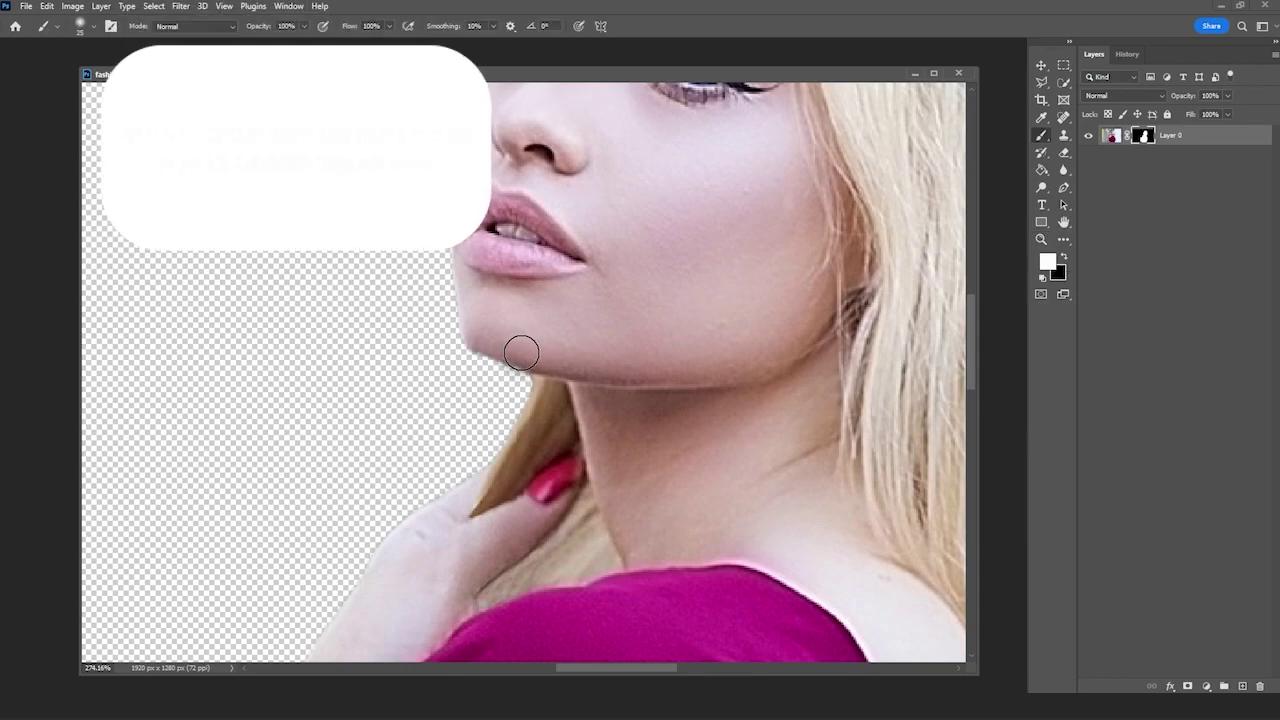
{"action": "key", "text": "x"}
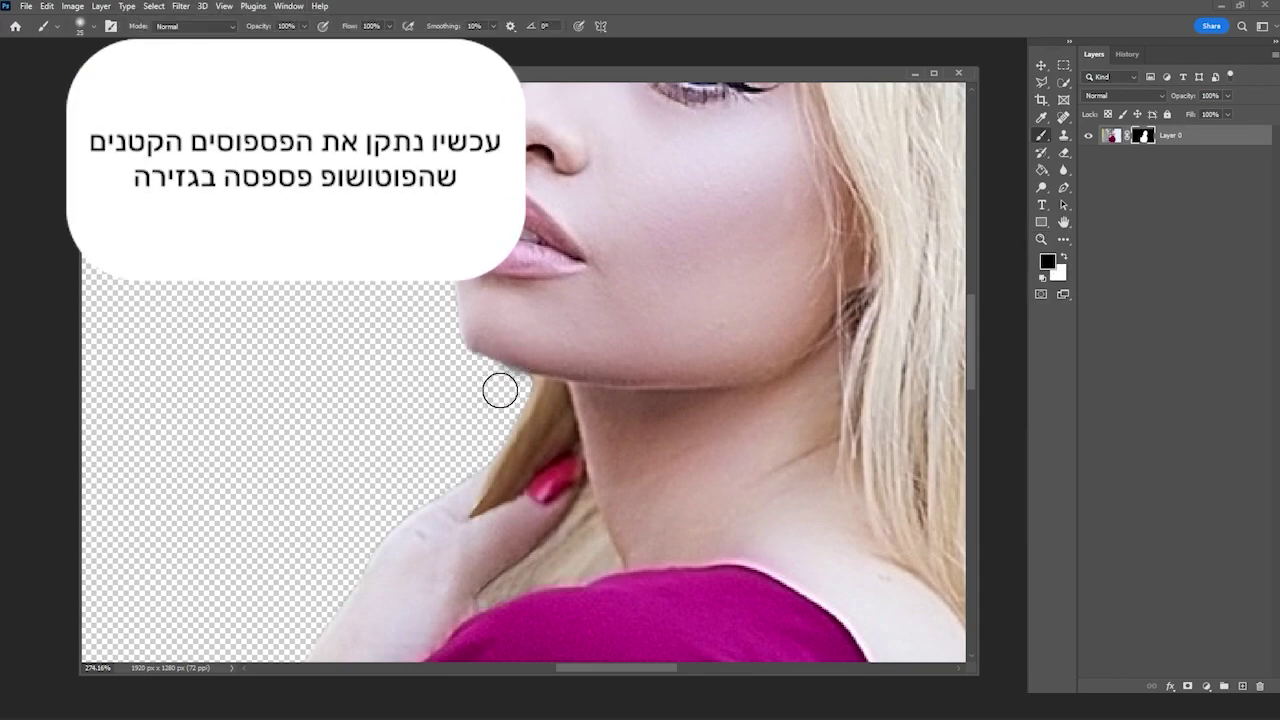
{"action": "key", "text": "bracketleft"}
{"action": "key", "text": "bracketleft"}
{"action": "key", "text": "bracketleft"}
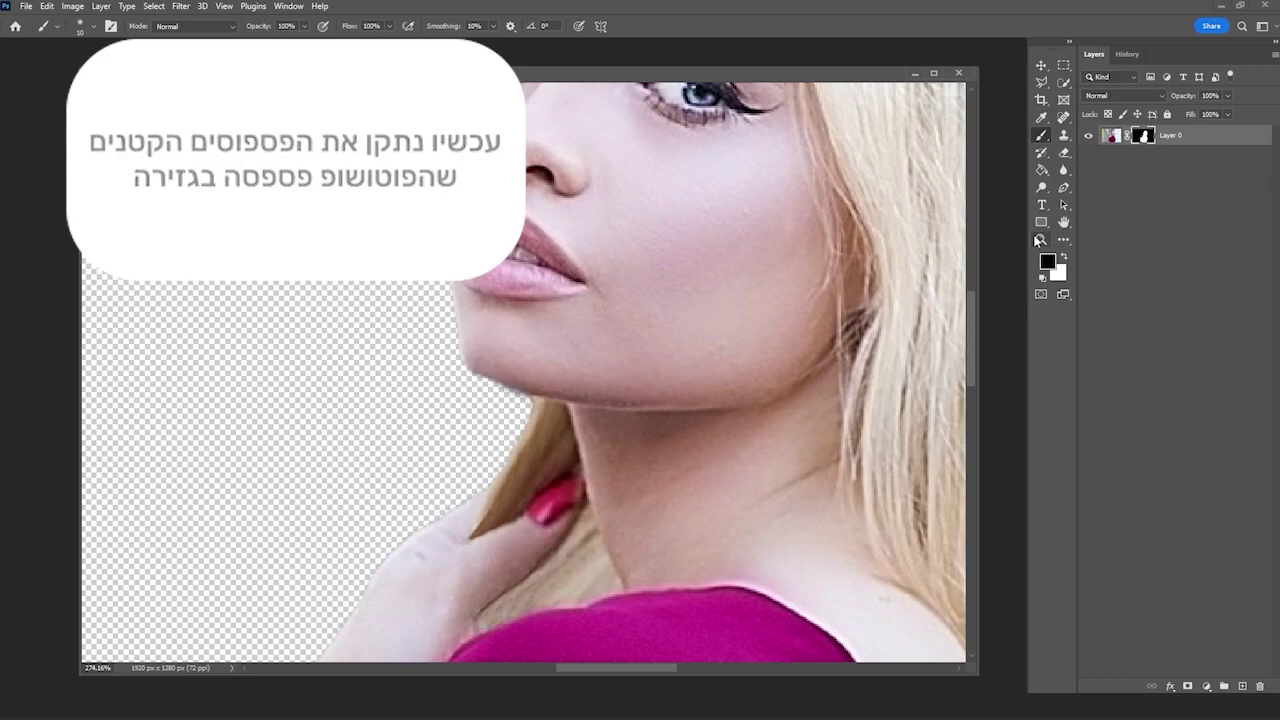
{"action": "key", "text": "z"}
{"action": "left_click_drag", "start_coordinate": [800, 298], "coordinate": [681, 298]}
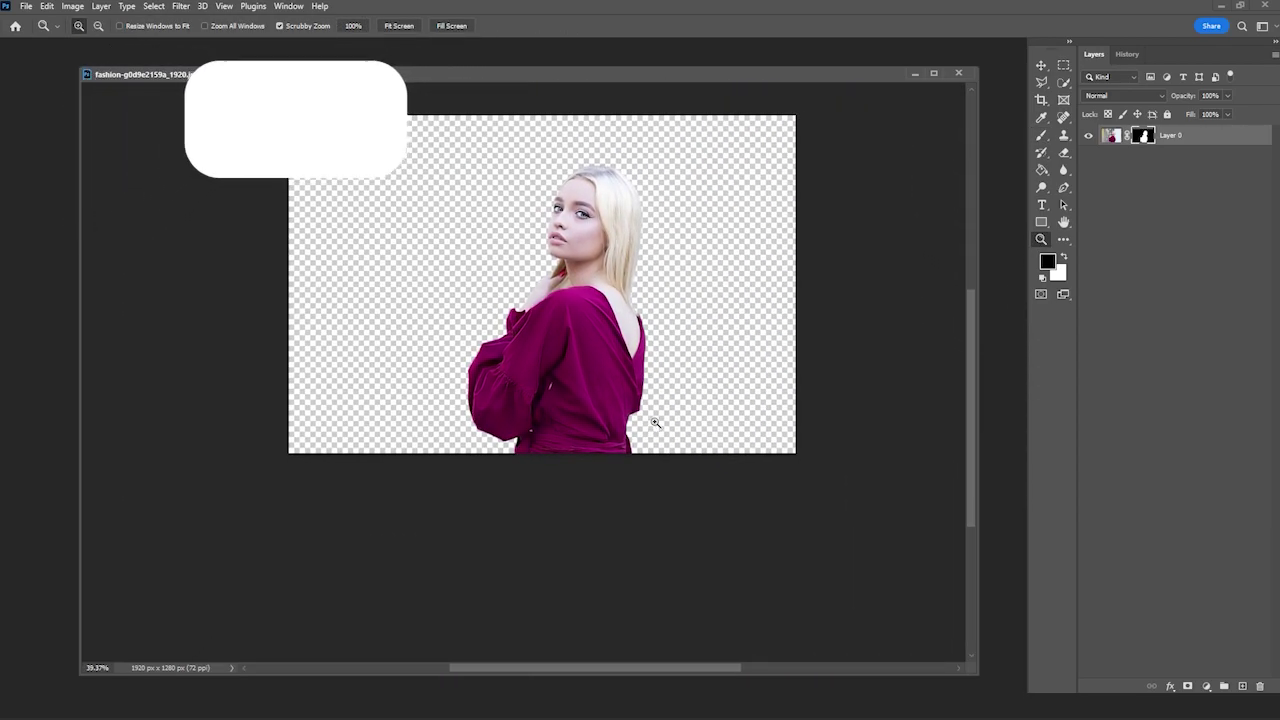
Set brush opacity to 61% and soften the mask along the right hair edge
{"action": "mouse_move", "coordinate": [654, 423]}
{"action": "left_mouse_down"}
{"action": "mouse_move", "coordinate": [691, 423]}
{"action": "mouse_move", "coordinate": [620, 432]}
{"action": "mouse_move", "coordinate": [697, 423]}
{"action": "left_mouse_up"}
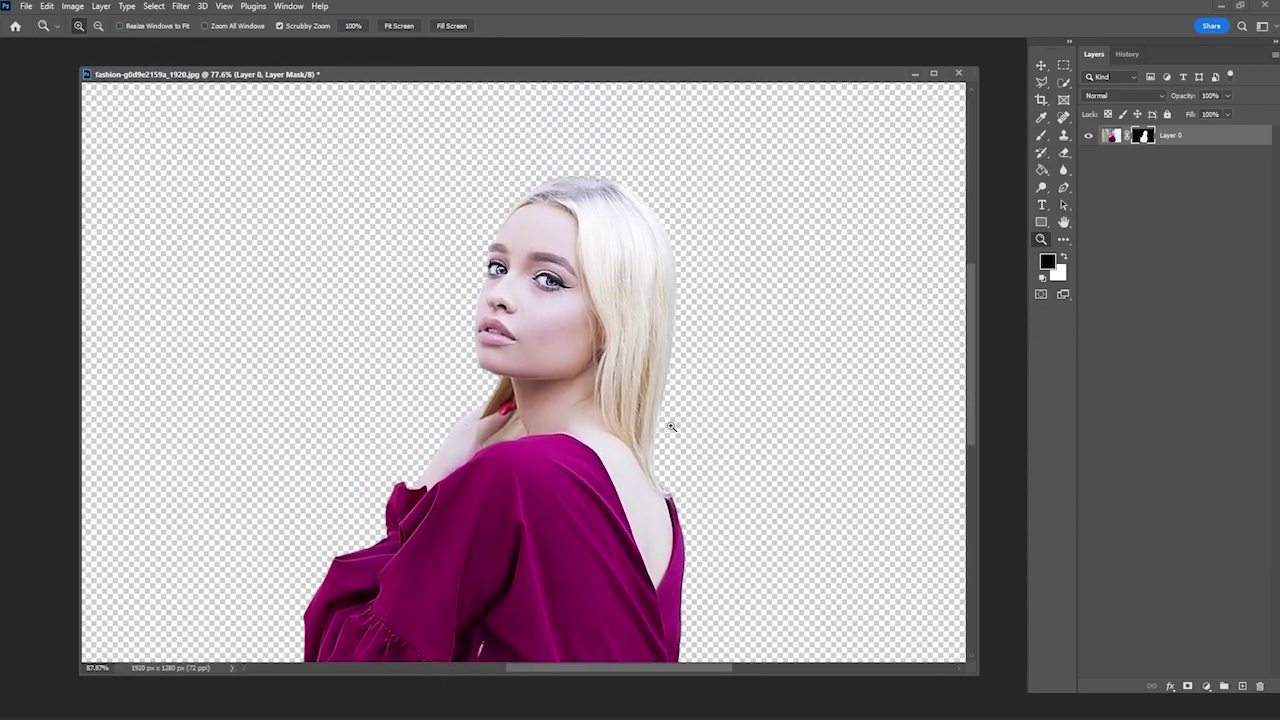
{"action": "scroll", "coordinate": [703, 354], "scroll_direction": "up", "scroll_amount": 3}
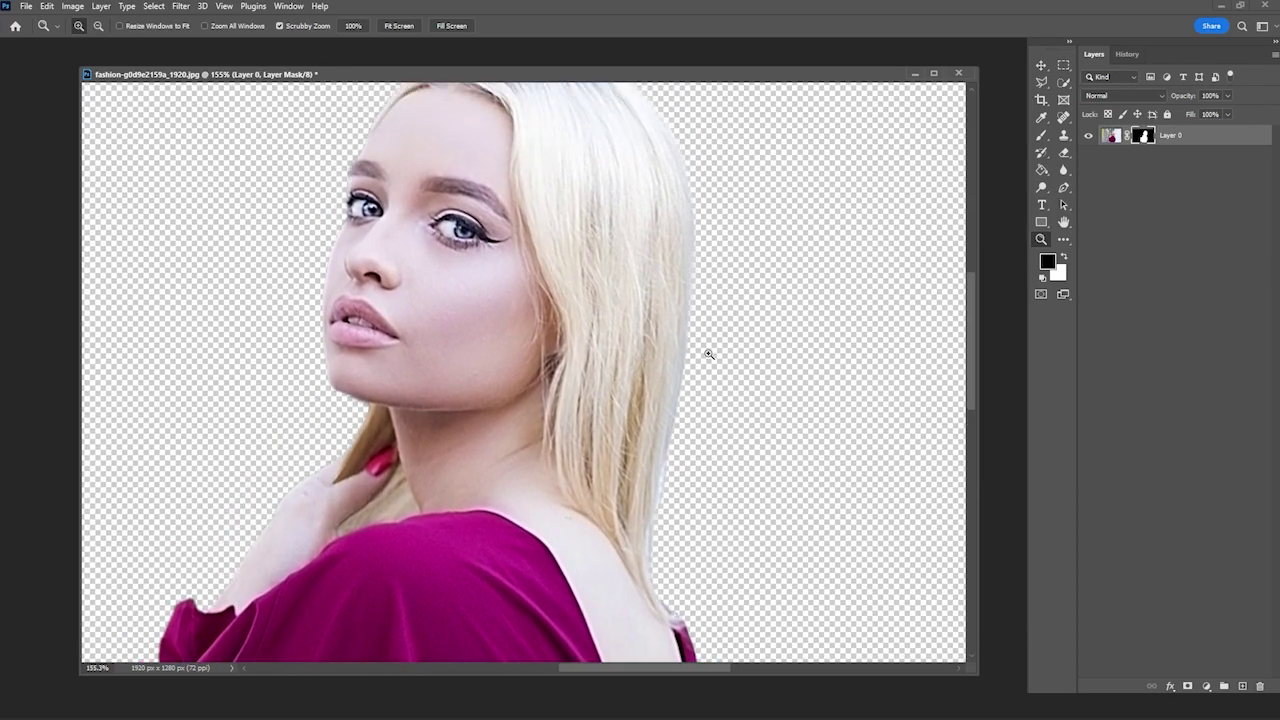
{"action": "key", "text": "b"}
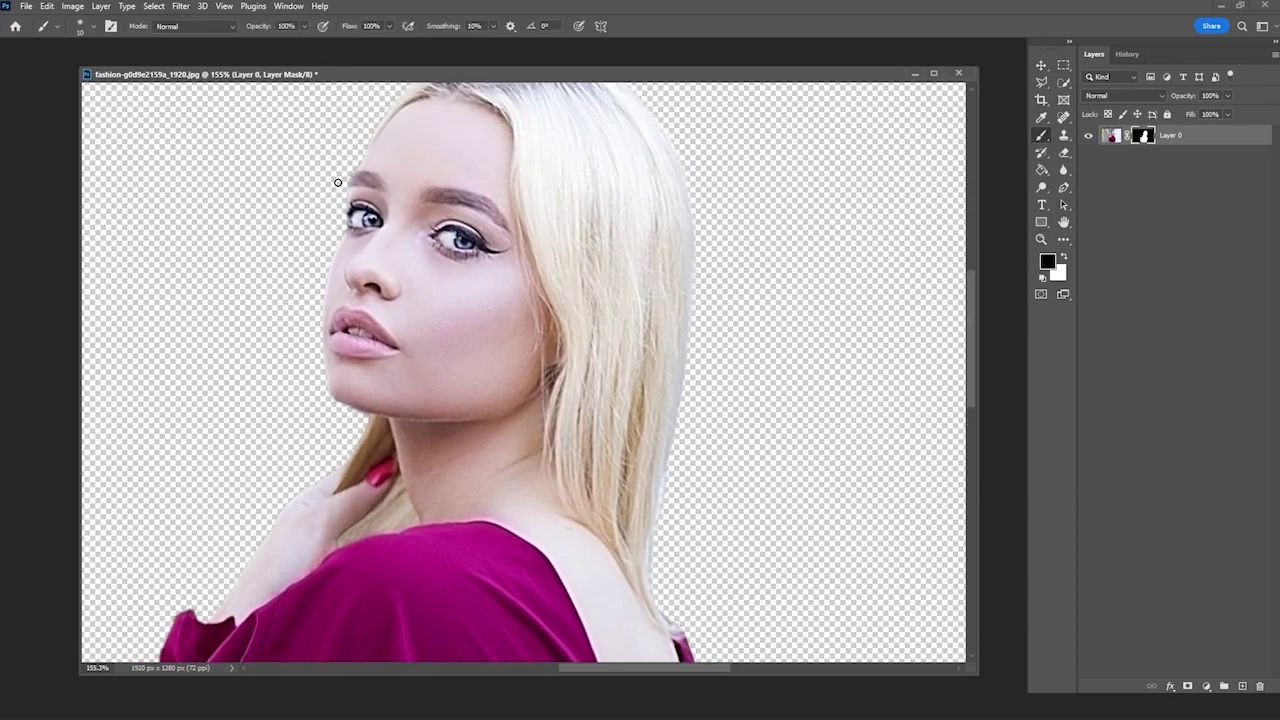
{"action": "left_click", "coordinate": [305, 27]}
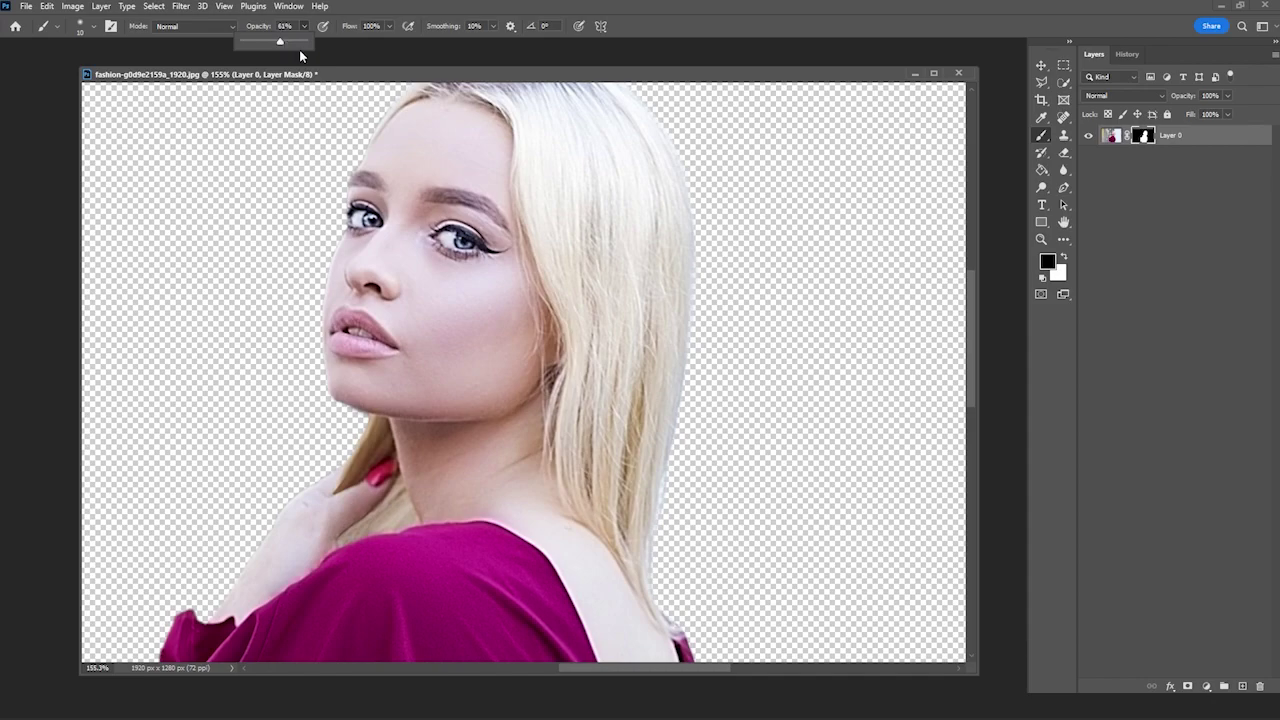
{"action": "left_click", "coordinate": [608, 197]}
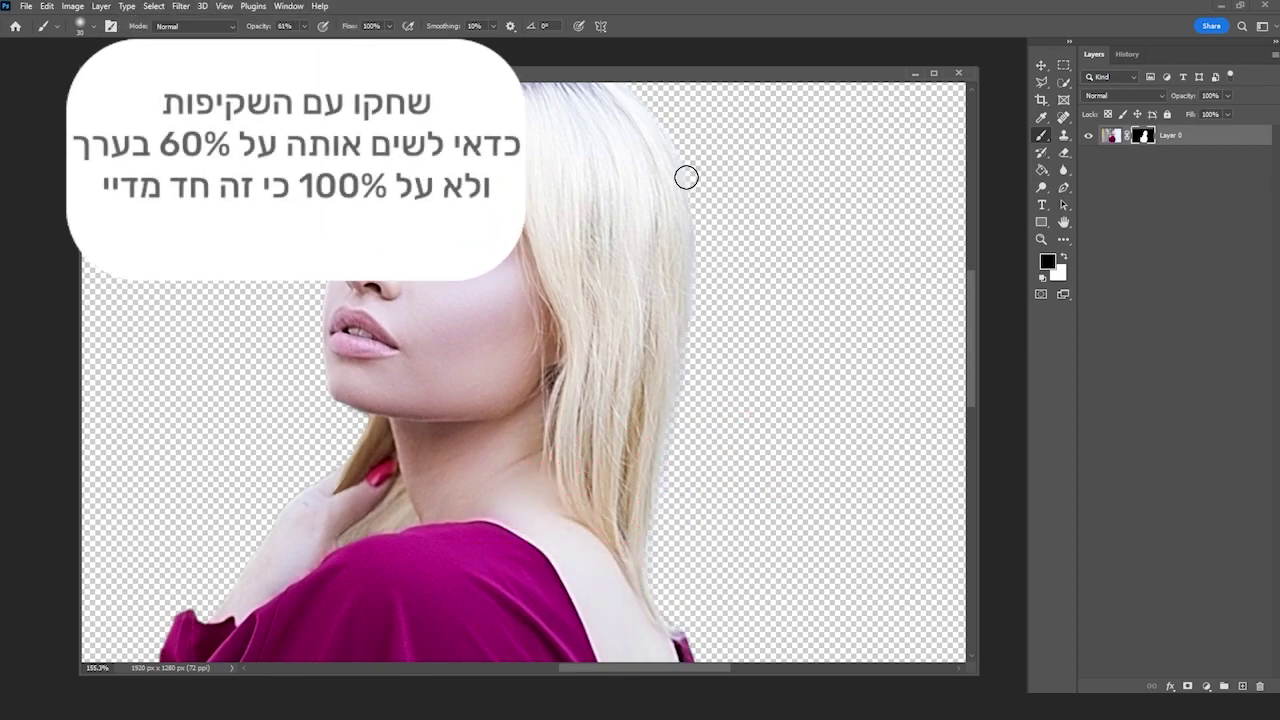
{"action": "mouse_move", "coordinate": [686, 177]}
{"action": "left_mouse_down"}
{"action": "mouse_move", "coordinate": [700, 189]}
{"action": "mouse_move", "coordinate": [698, 332]}
{"action": "left_mouse_up"}
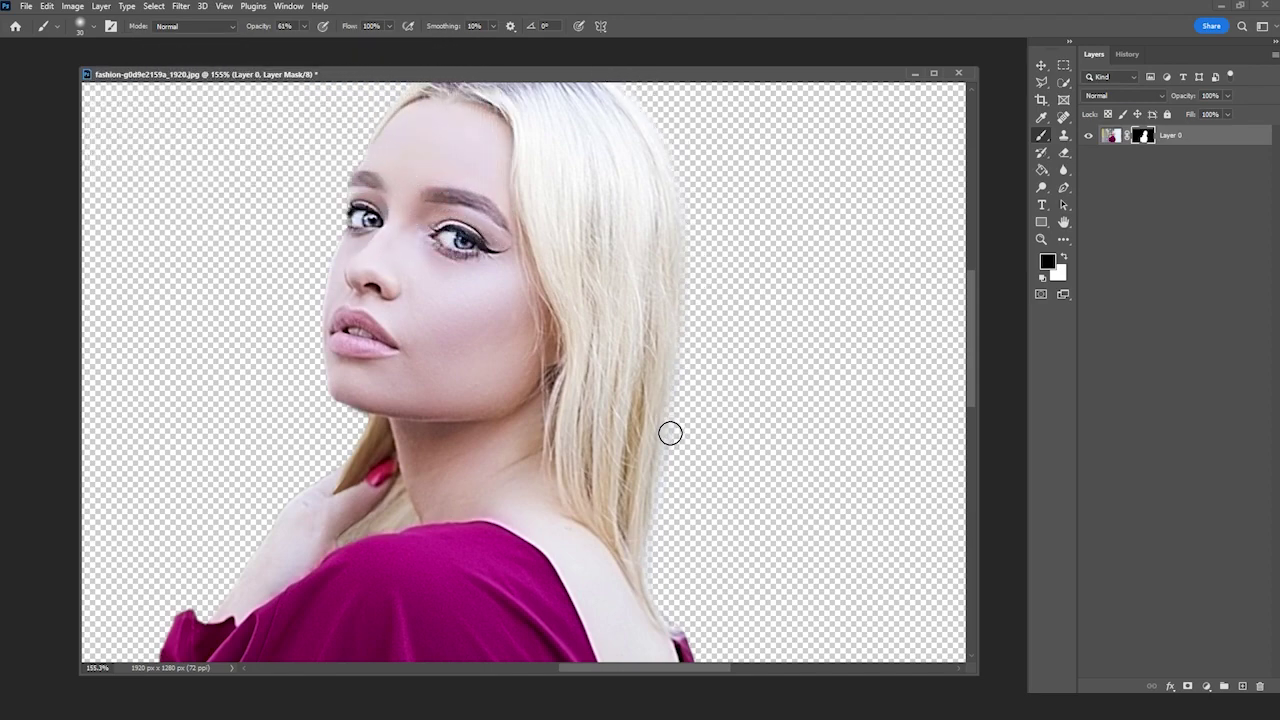
{"action": "scroll", "coordinate": [720, 530], "scroll_direction": "down", "scroll_amount": 1}
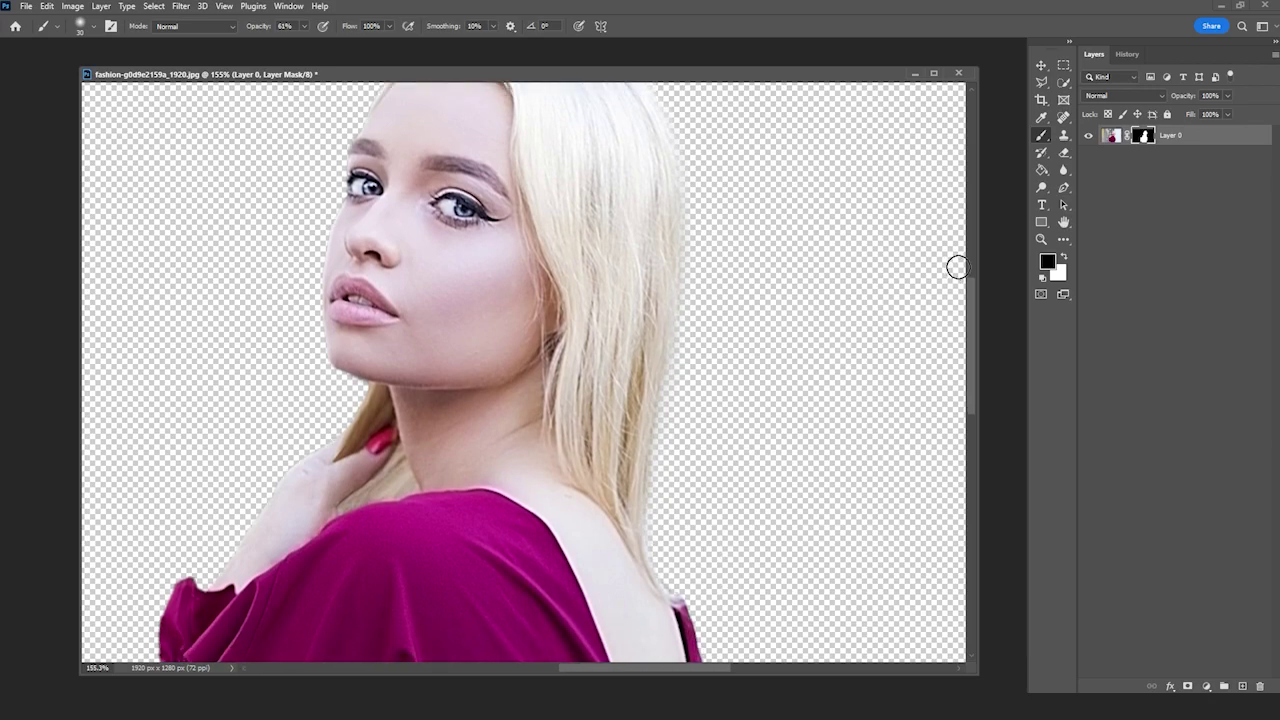
Bring the Blue_3.png texture into the portrait and scale it to cover the canvas
{"action": "left_click", "coordinate": [1041, 239]}
{"action": "mouse_move", "coordinate": [828, 278]}
{"action": "left_mouse_down"}
{"action": "mouse_move", "coordinate": [814, 298]}
{"action": "mouse_move", "coordinate": [691, 286]}
{"action": "left_mouse_up"}
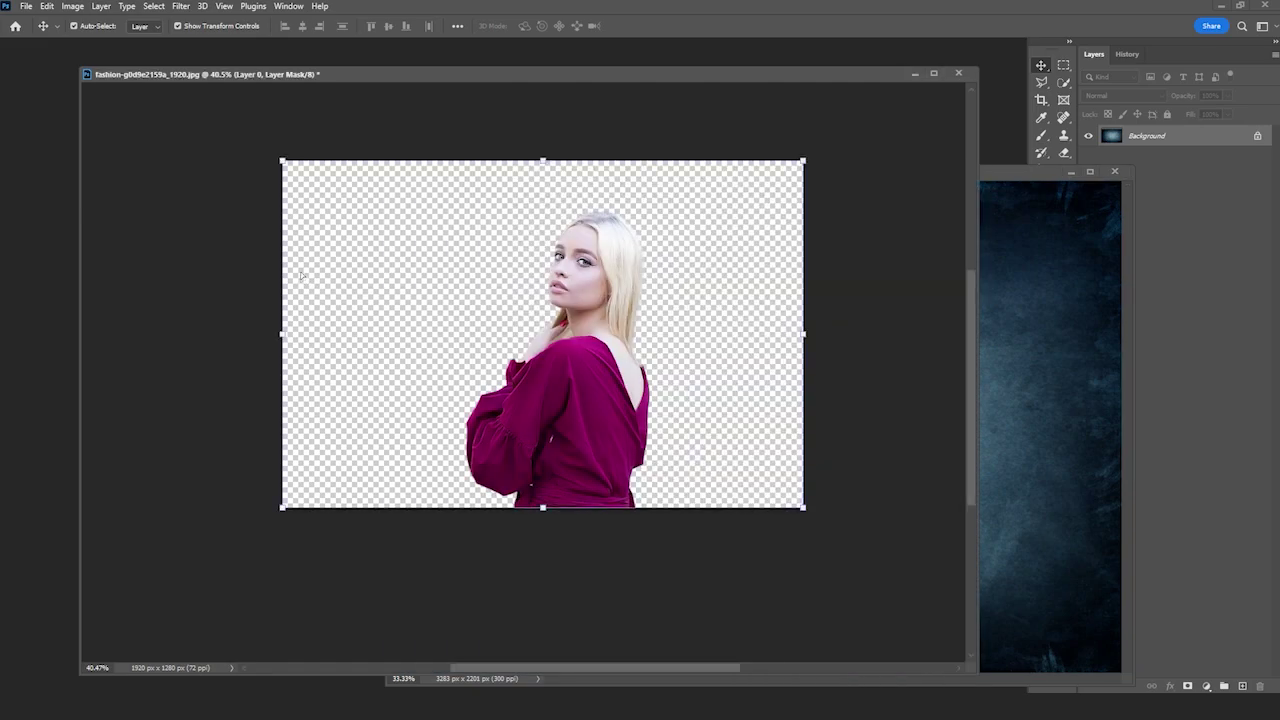
{"action": "left_click_drag", "start_coordinate": [300, 275], "coordinate": [349, 278]}
{"action": "left_click_drag", "start_coordinate": [645, 163], "coordinate": [560, 231]}
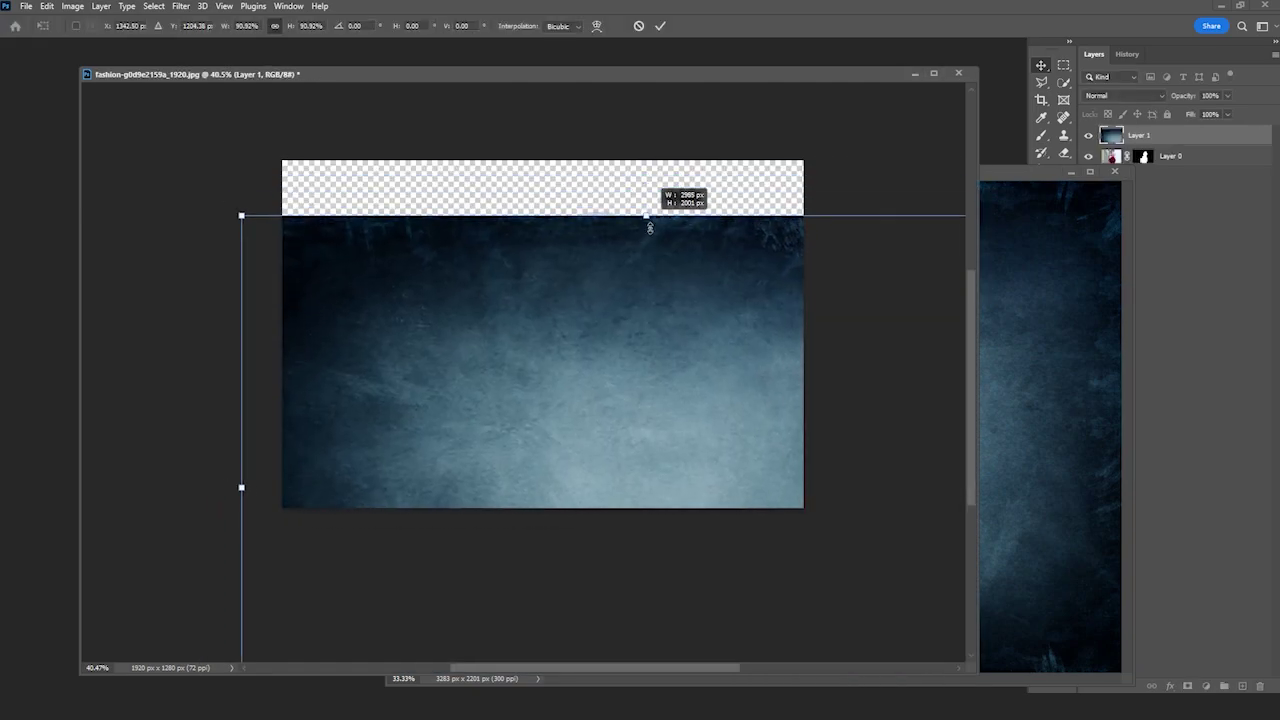
{"action": "key", "text": "Return"}
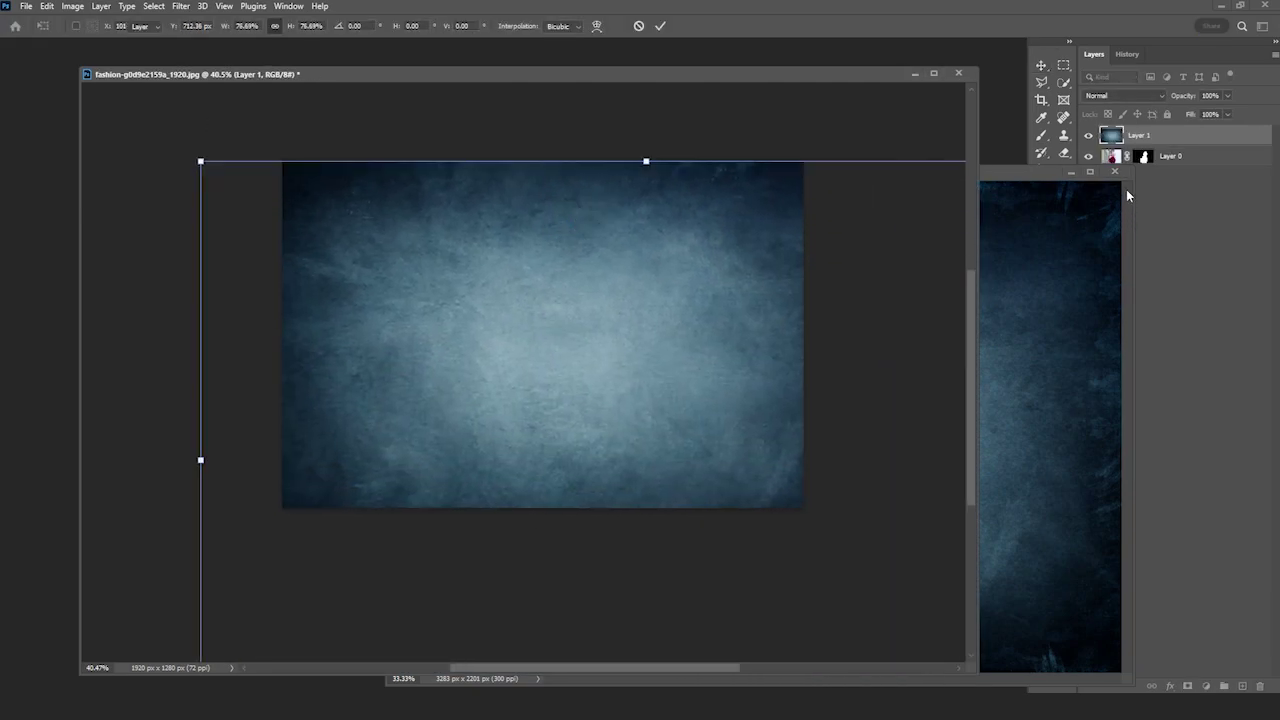
Close the texture's source file and place Layer 1 beneath the model's Layer 0
{"action": "left_click", "coordinate": [1114, 171]}
{"action": "left_click_drag", "start_coordinate": [1138, 135], "coordinate": [1138, 174]}
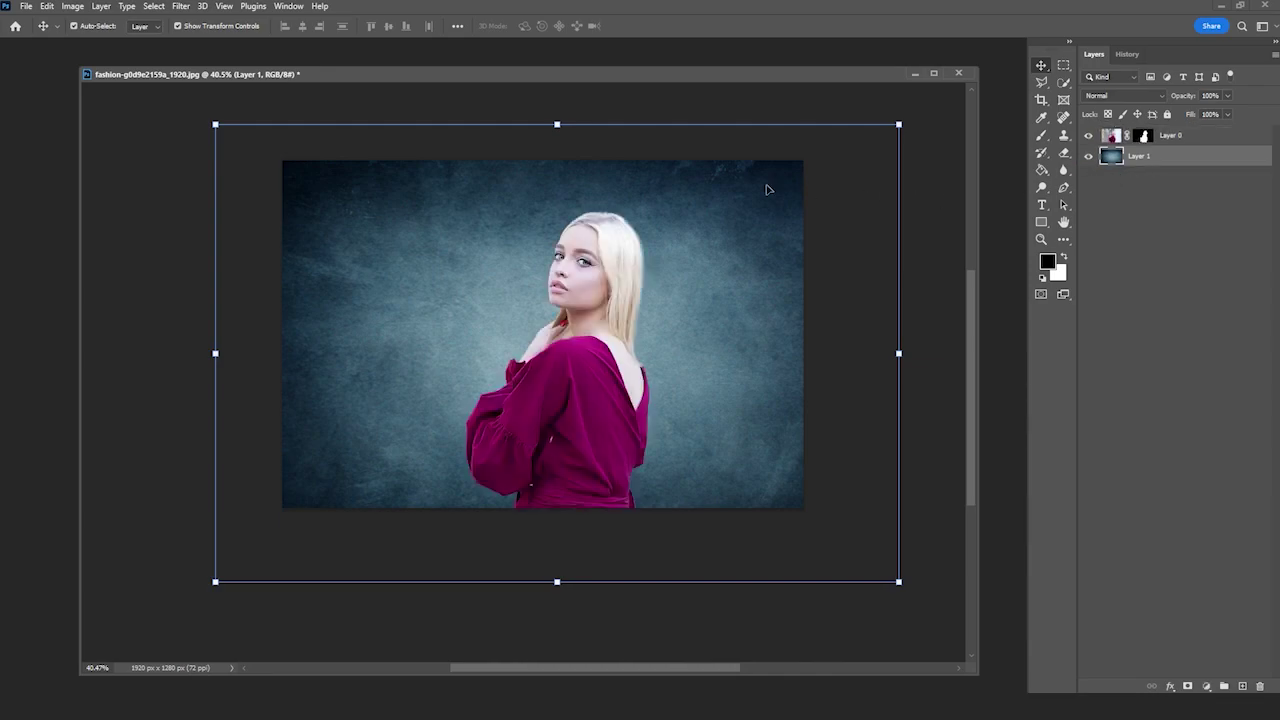
{"action": "left_click_drag", "start_coordinate": [557, 124], "coordinate": [557, 119]}
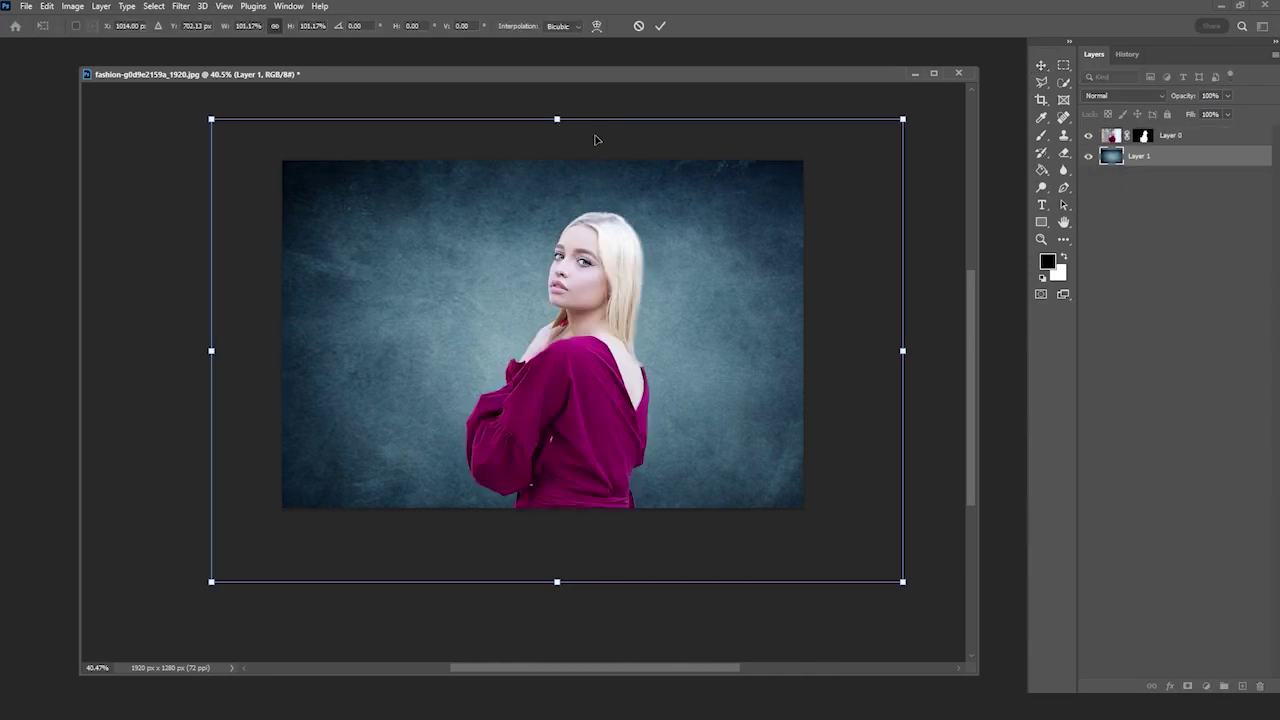
{"action": "left_click", "coordinate": [1041, 241]}
{"action": "left_click_drag", "start_coordinate": [610, 205], "coordinate": [687, 207]}
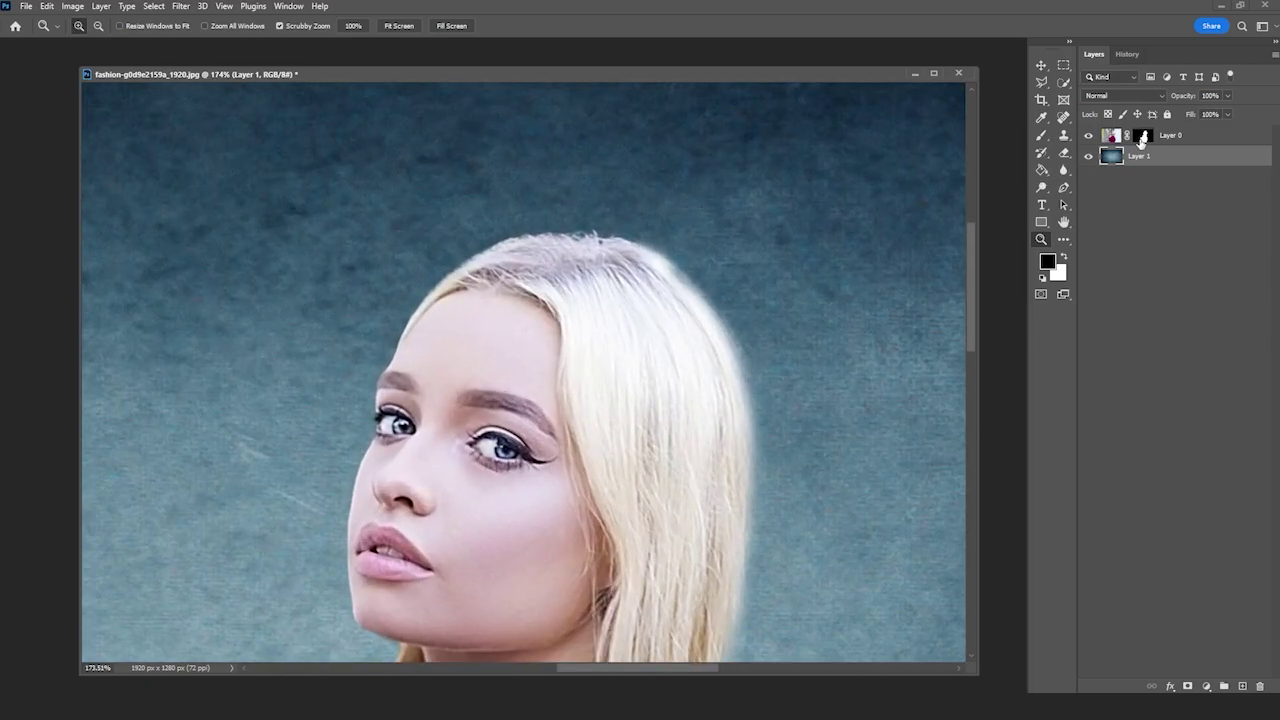
Paint Layer 0's mask in white and black around the hair crown
{"action": "left_click", "coordinate": [1142, 138]}
{"action": "key", "text": "b"}
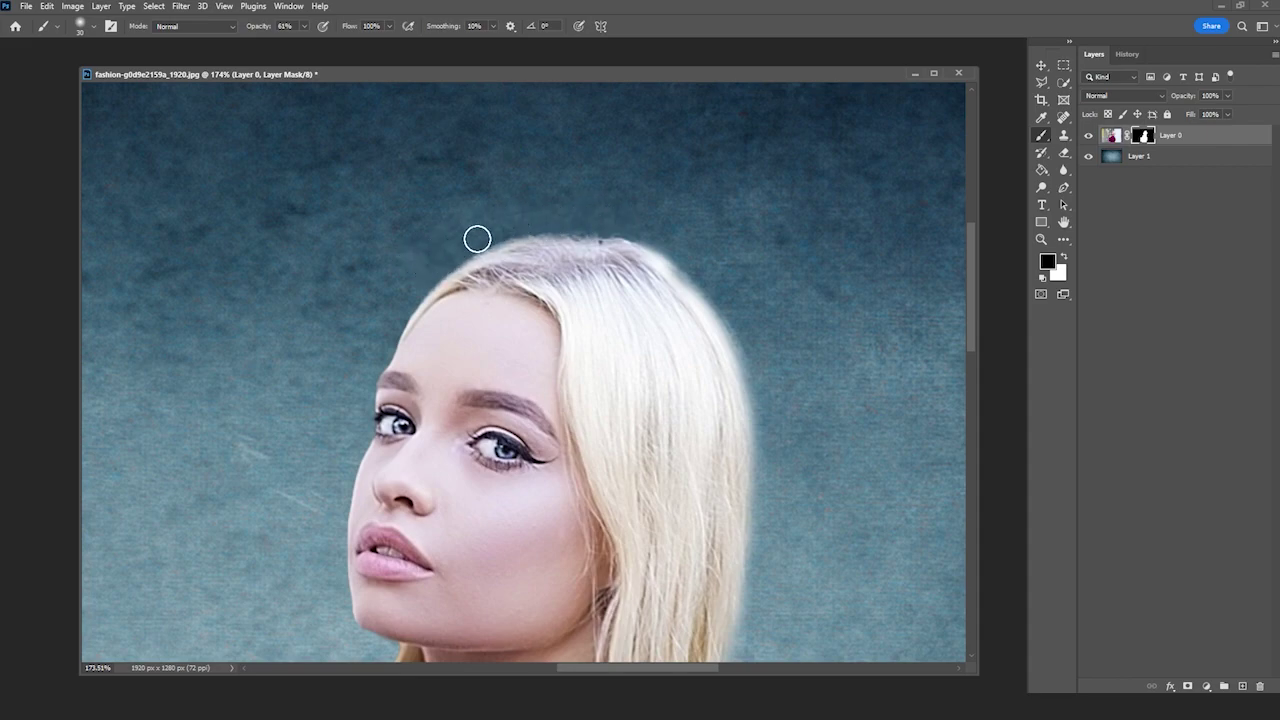
{"action": "key", "text": "x"}
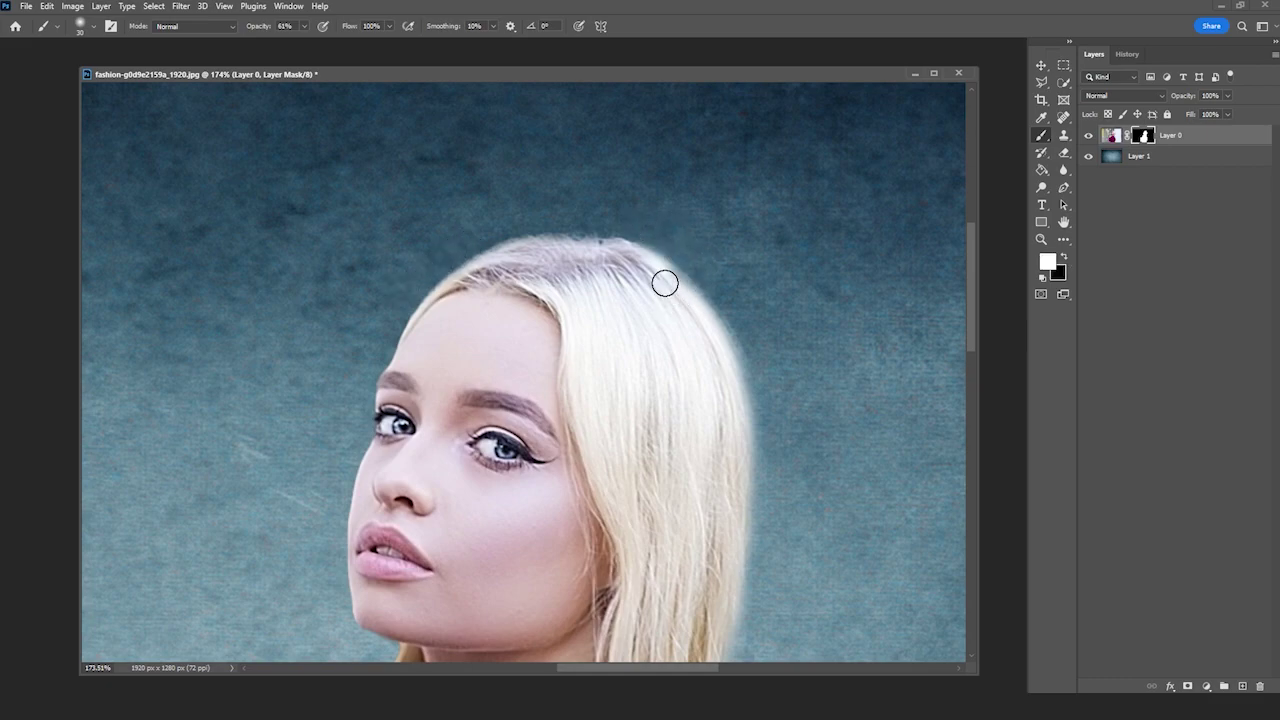
{"action": "key", "text": "x"}
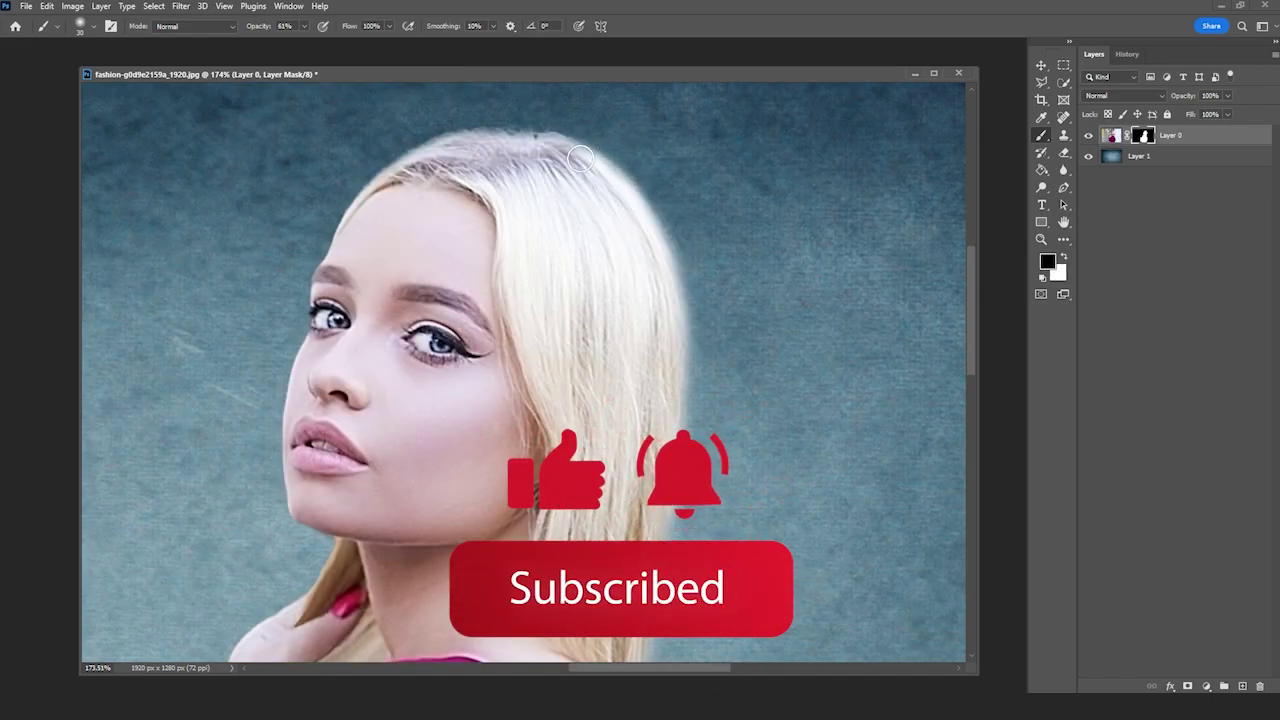
{"action": "key", "text": "z"}
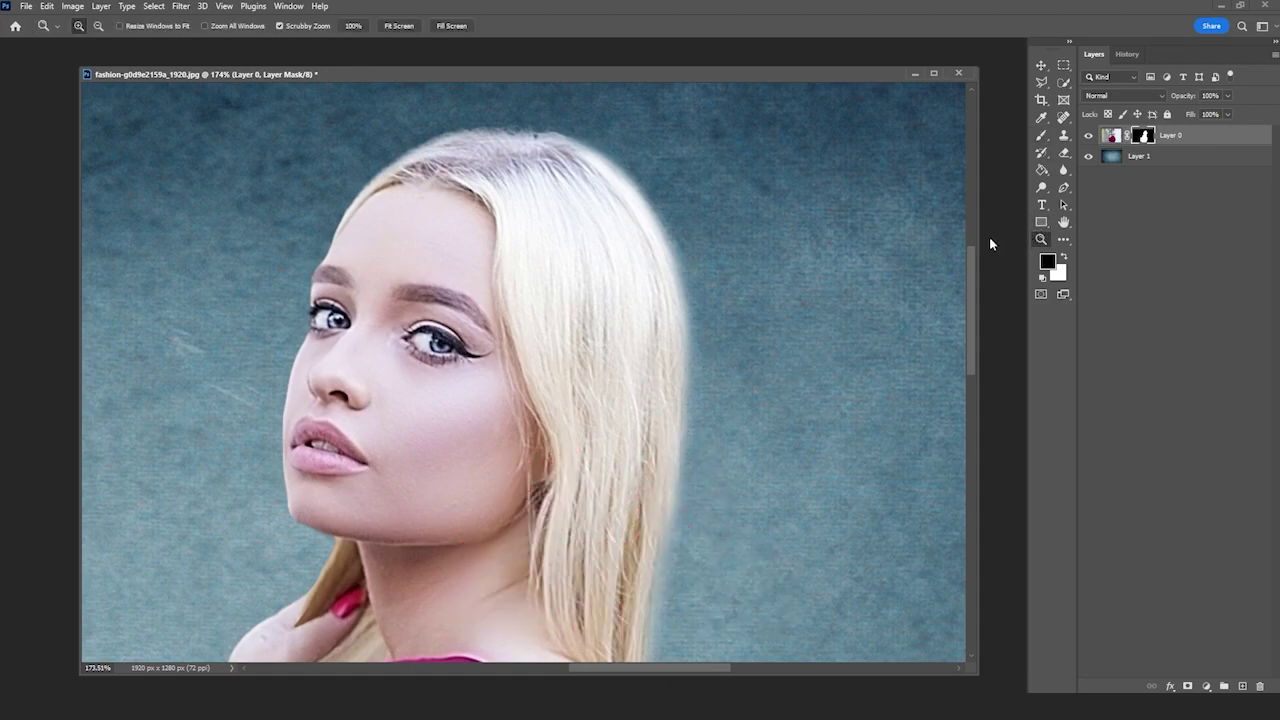
{"action": "left_click_drag", "start_coordinate": [752, 261], "coordinate": [674, 242]}
Centre the image and target Layer 0's image thumbnail instead of its mask
{"action": "scroll", "coordinate": [792, 349], "scroll_direction": "down", "scroll_amount": 1}
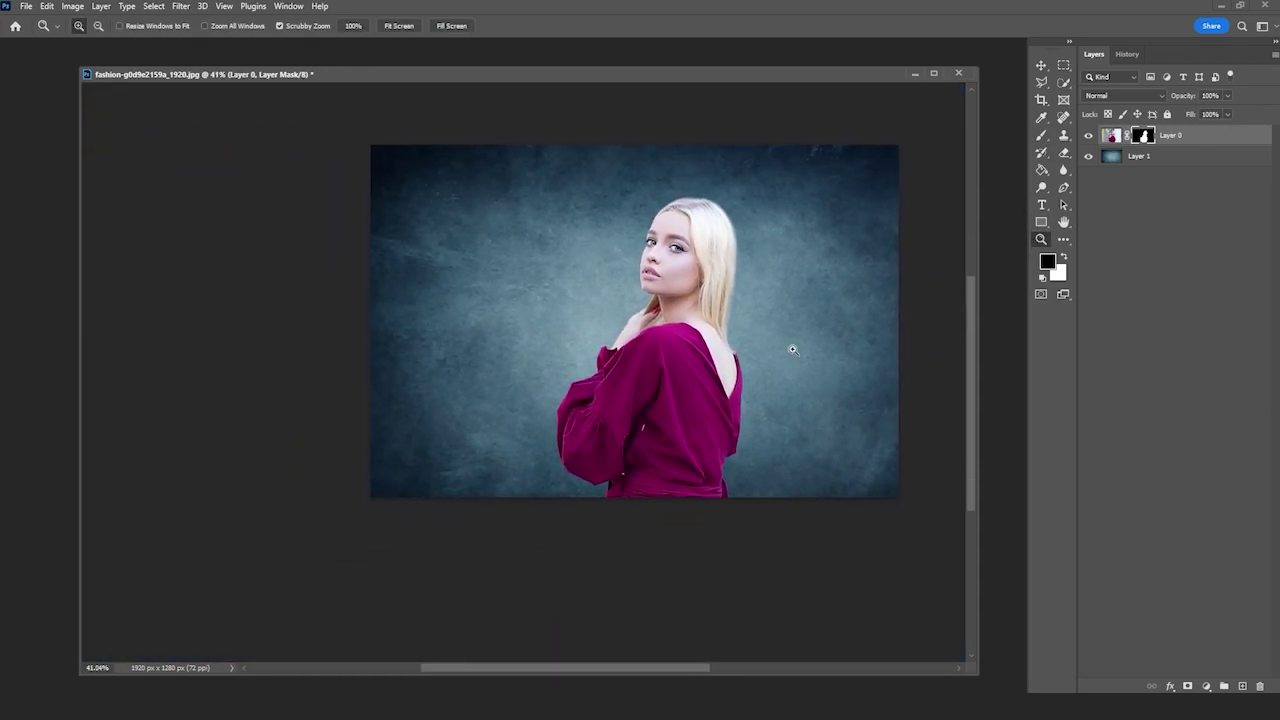
{"action": "left_click_drag", "start_coordinate": [780, 289], "coordinate": [680, 290]}
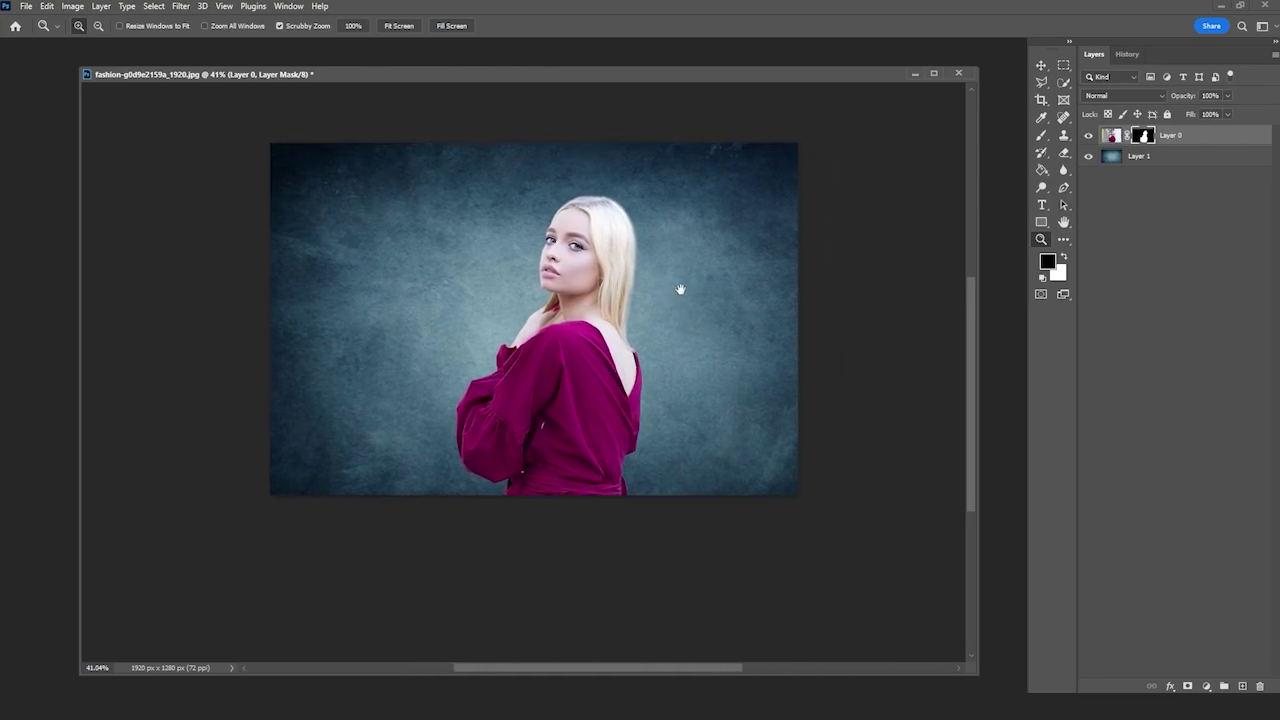
{"action": "left_click", "coordinate": [1040, 65]}
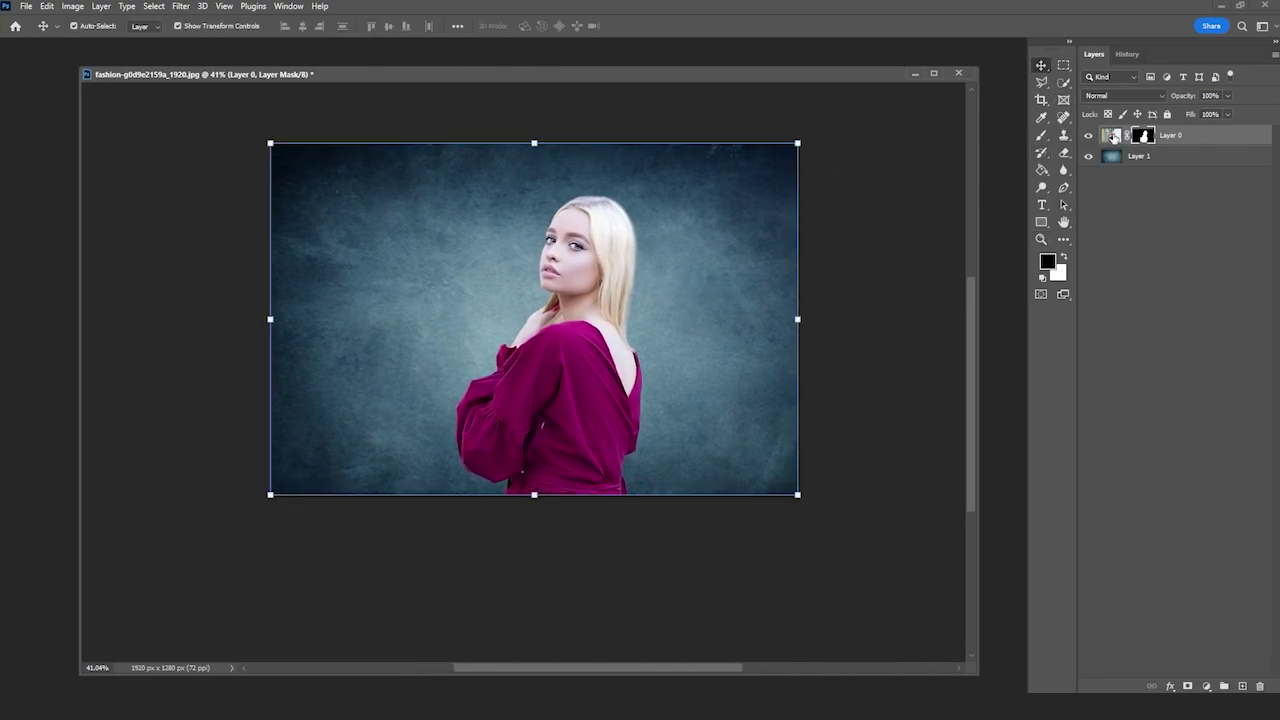
{"action": "left_click", "coordinate": [1113, 136]}
Add a drop shadow with 23 px distance, 35 px size and 10% opacity
{"action": "left_click", "coordinate": [1168, 686]}
{"action": "left_click", "coordinate": [1185, 662]}
{"action": "left_click_drag", "start_coordinate": [720, 101], "coordinate": [1061, 133]}
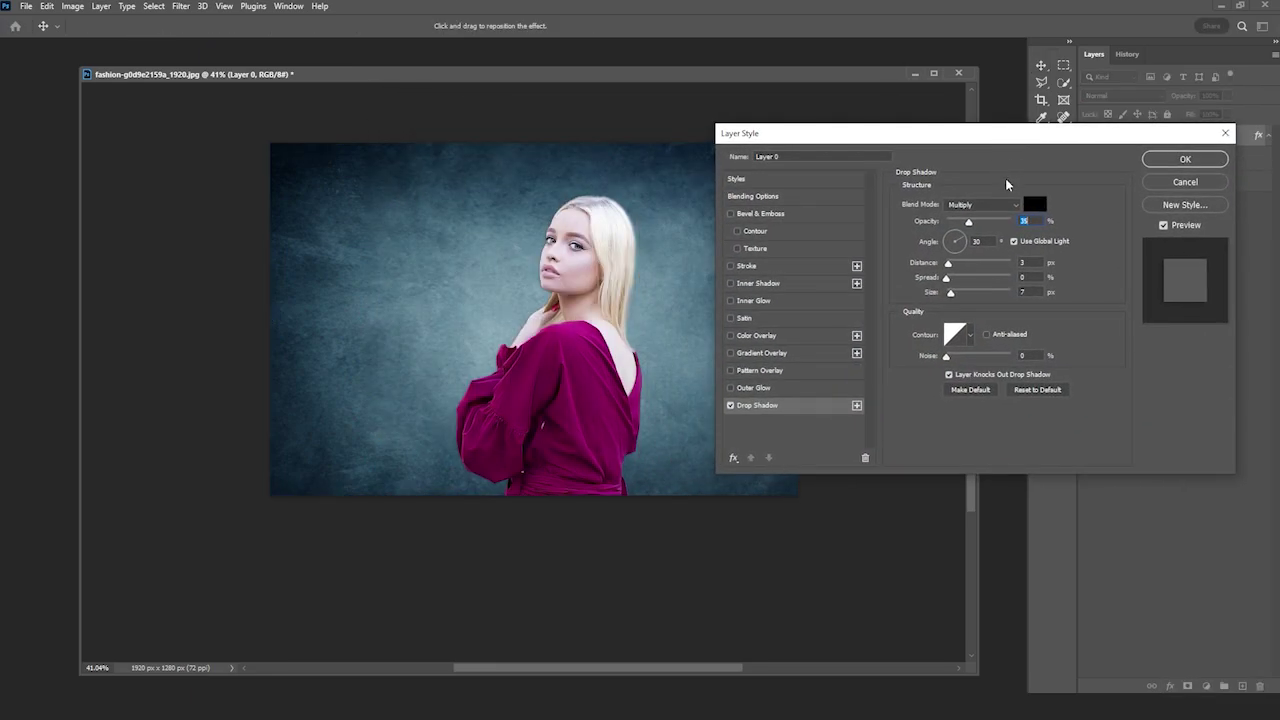
{"action": "mouse_move", "coordinate": [947, 262]}
{"action": "left_mouse_down"}
{"action": "mouse_move", "coordinate": [961, 264]}
{"action": "mouse_move", "coordinate": [953, 248]}
{"action": "left_mouse_up"}
{"action": "left_click_drag", "start_coordinate": [950, 292], "coordinate": [958, 292]}
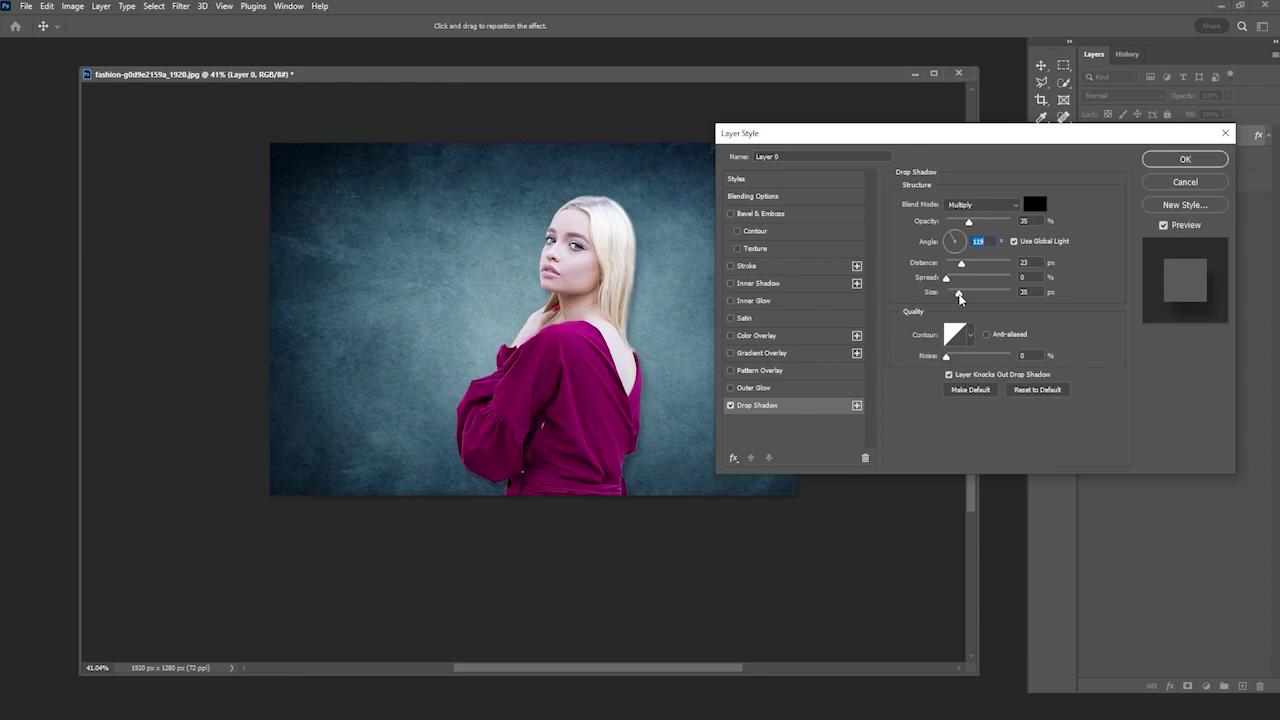
{"action": "left_click_drag", "start_coordinate": [968, 221], "coordinate": [952, 223]}
{"action": "key", "text": "Return"}
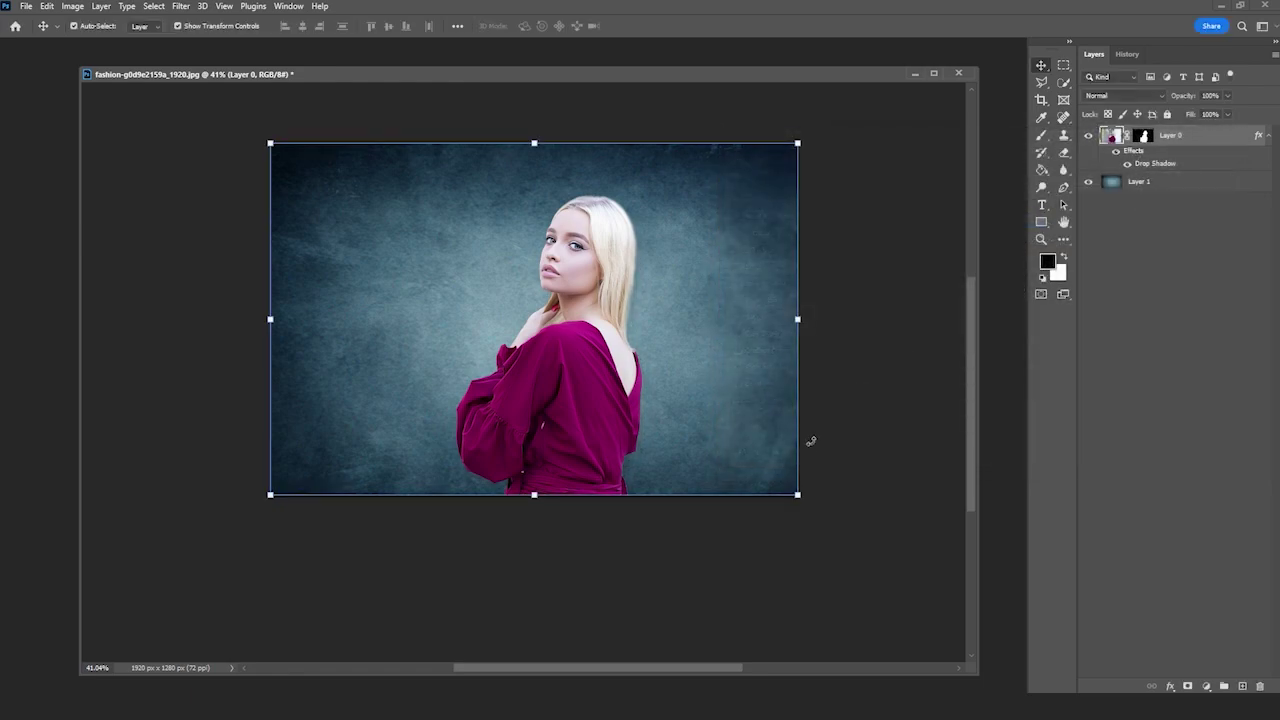
{"action": "left_click", "coordinate": [1041, 239]}
{"action": "mouse_move", "coordinate": [612, 432]}
{"action": "left_mouse_down"}
{"action": "mouse_move", "coordinate": [692, 430]}
{"action": "mouse_move", "coordinate": [601, 415]}
{"action": "left_mouse_up"}
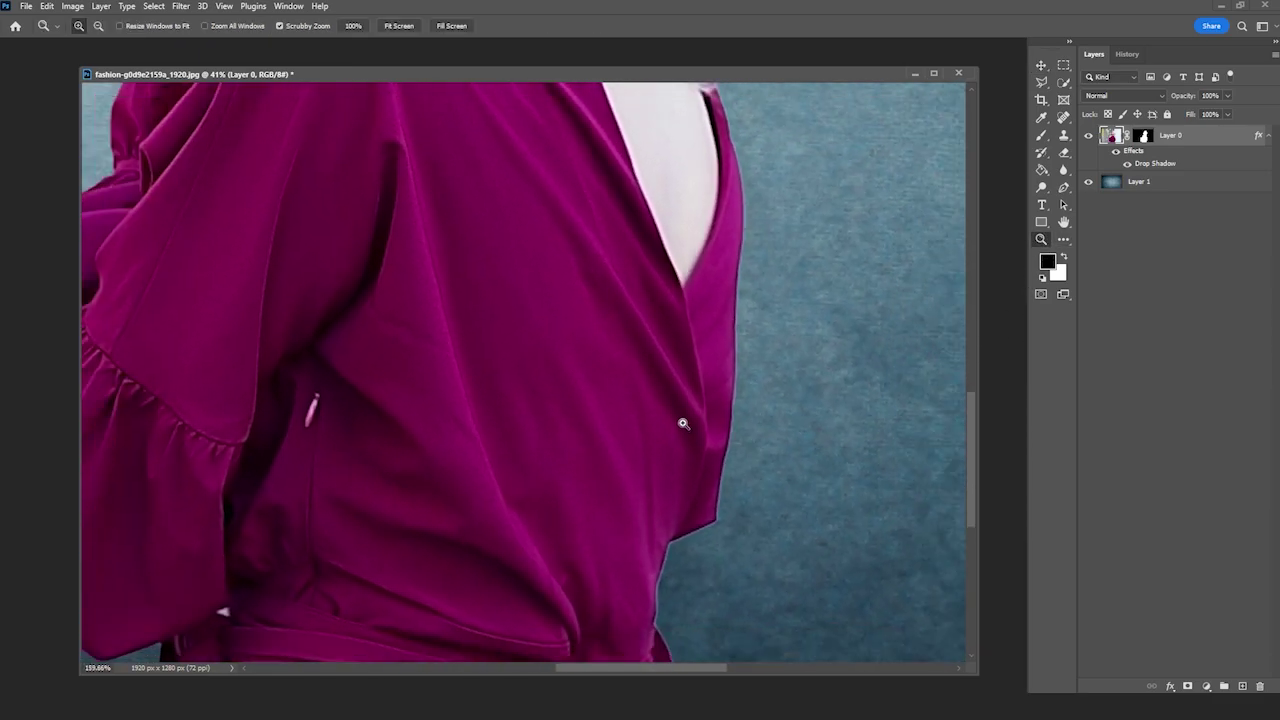